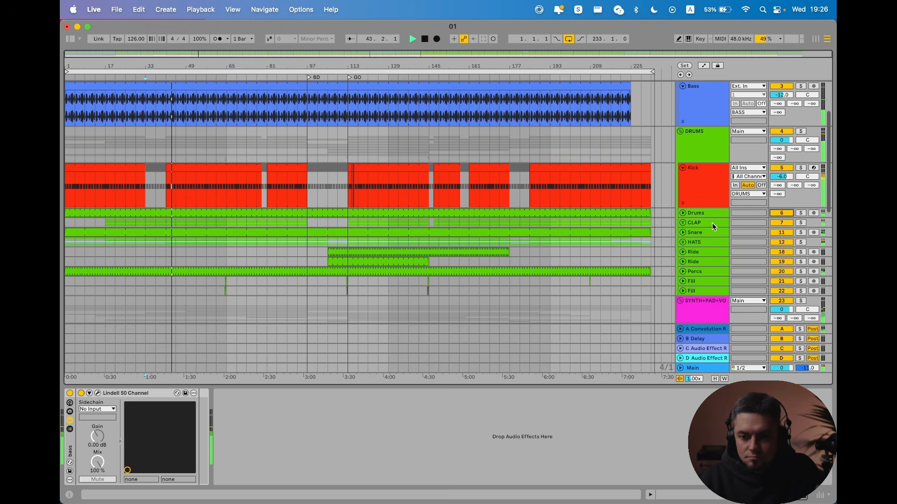
Step: Expand the CLAP group, the Snare track and the HATS group to view their clips
{"action": "left_click", "coordinate": [683, 222]}
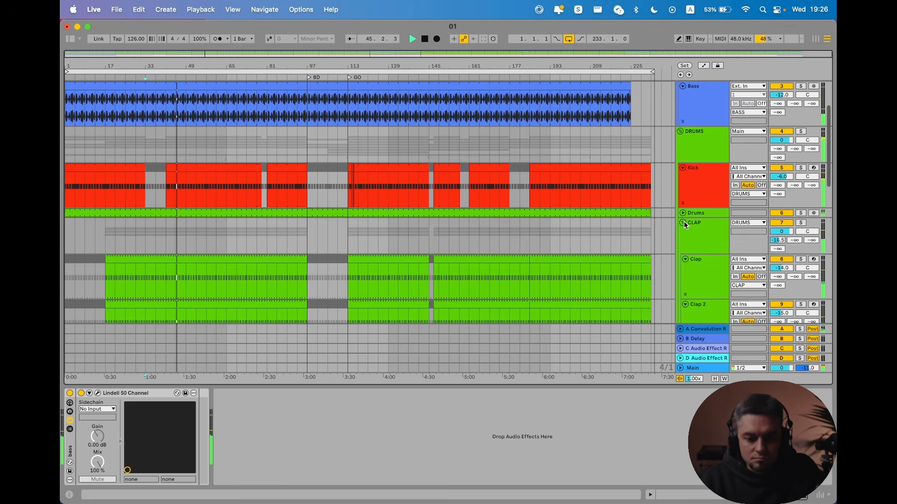
{"action": "scroll", "coordinate": [710, 203], "scroll_direction": "down", "scroll_amount": 3}
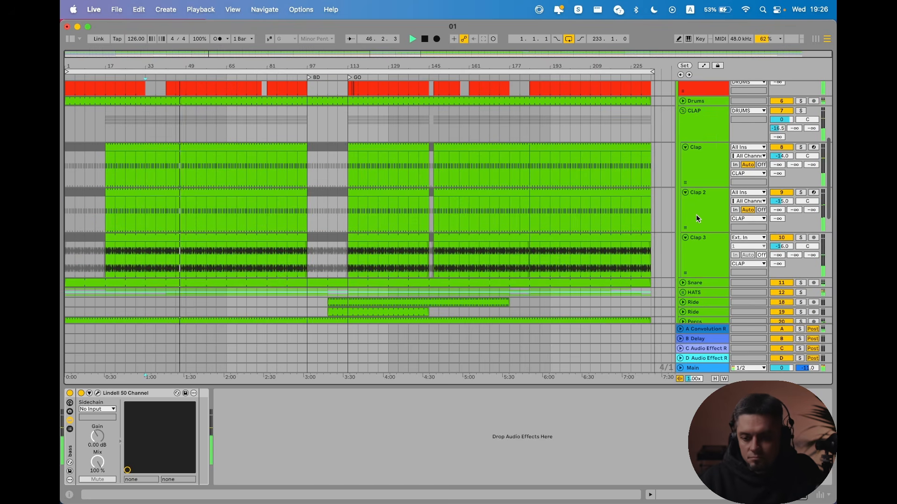
{"action": "scroll", "coordinate": [696, 214], "scroll_direction": "down", "scroll_amount": 2}
{"action": "left_click", "coordinate": [683, 245]}
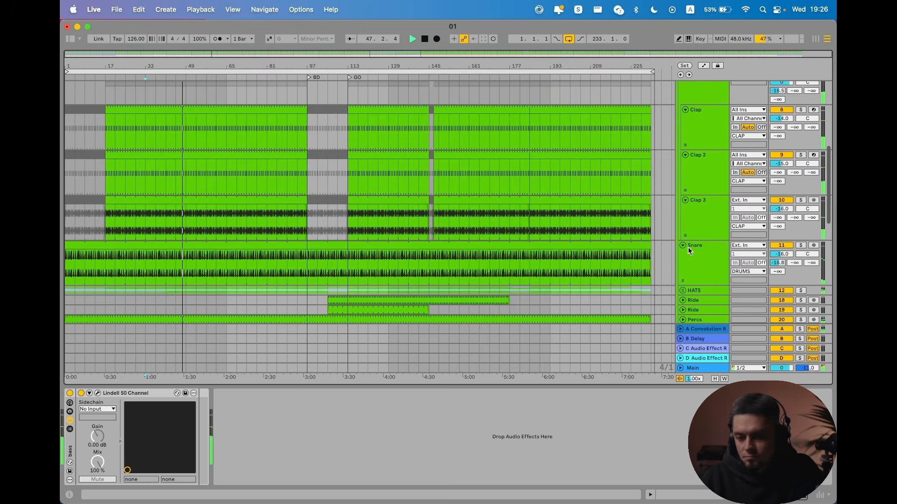
{"action": "scroll", "coordinate": [691, 245], "scroll_direction": "down", "scroll_amount": 6}
{"action": "left_click", "coordinate": [683, 144]}
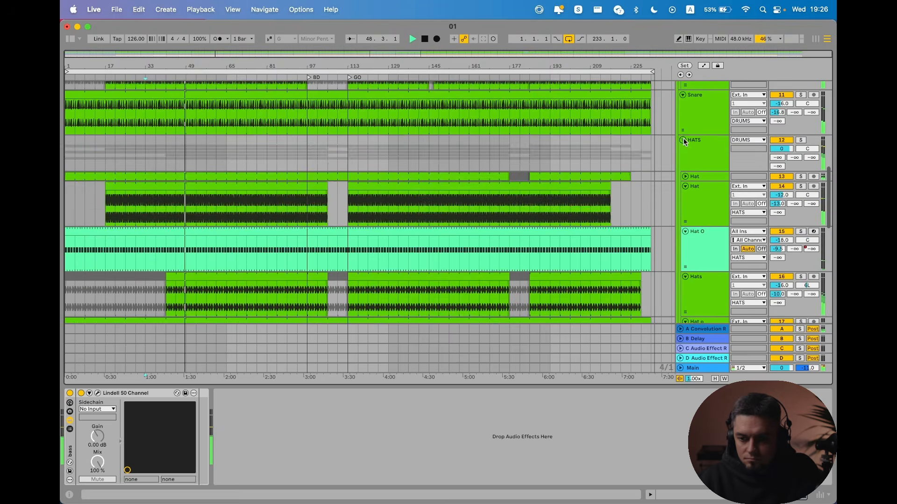
Step: Look over the synth, vocal and effect tracks and show the device chain of the SYNTH+PAD+VOX group
{"action": "scroll", "coordinate": [696, 147], "scroll_direction": "down", "scroll_amount": 5}
{"action": "scroll", "coordinate": [696, 147], "scroll_direction": "down", "scroll_amount": 8}
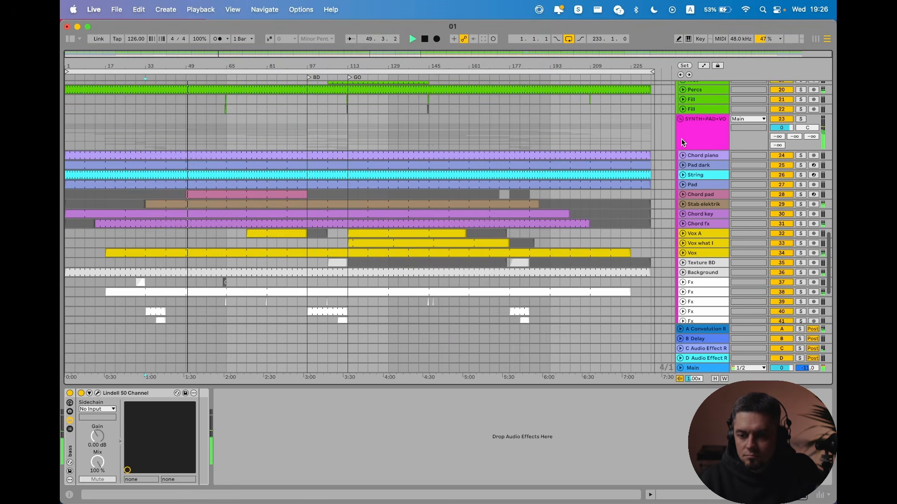
{"action": "scroll", "coordinate": [681, 138], "scroll_direction": "down", "scroll_amount": 5}
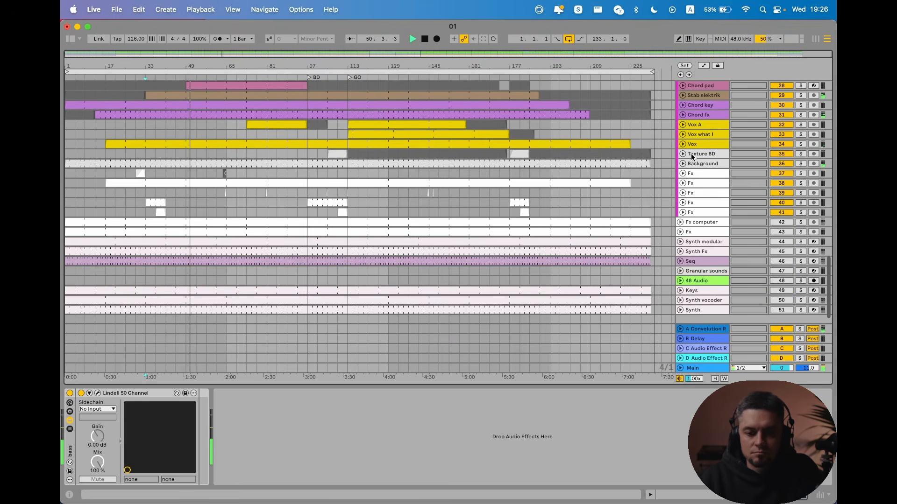
{"action": "scroll", "coordinate": [692, 157], "scroll_direction": "up", "scroll_amount": 8}
{"action": "left_click", "coordinate": [699, 206]}
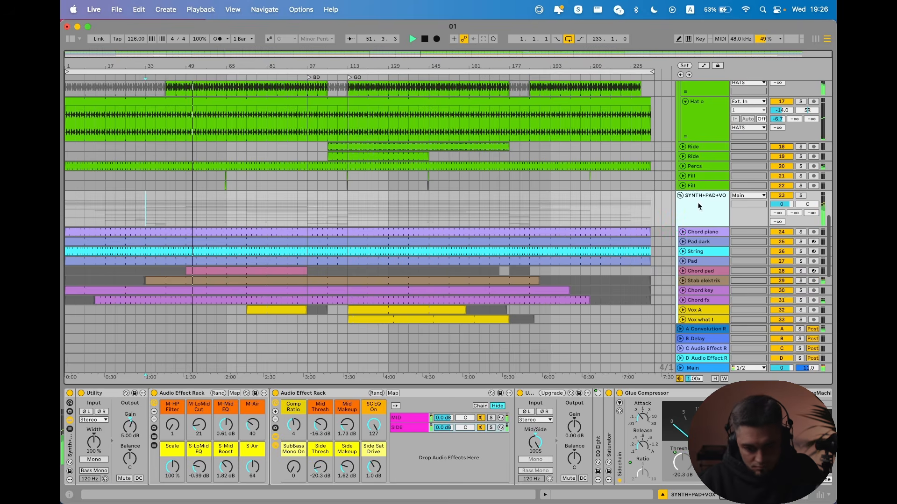
Step: Switch on FabFilter Pro-MB on the DRUMS group and check its bands in the plug-in window
{"action": "scroll", "coordinate": [695, 189], "scroll_direction": "up", "scroll_amount": 8}
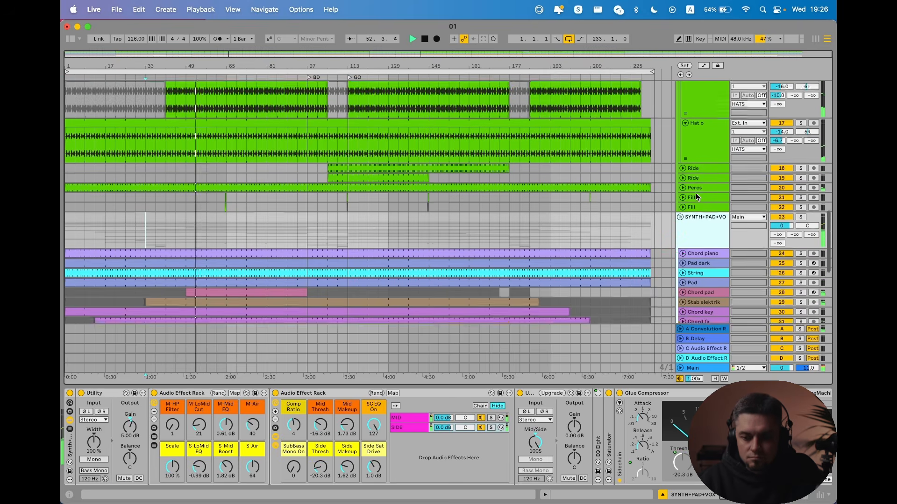
{"action": "scroll", "coordinate": [696, 197], "scroll_direction": "up", "scroll_amount": 10}
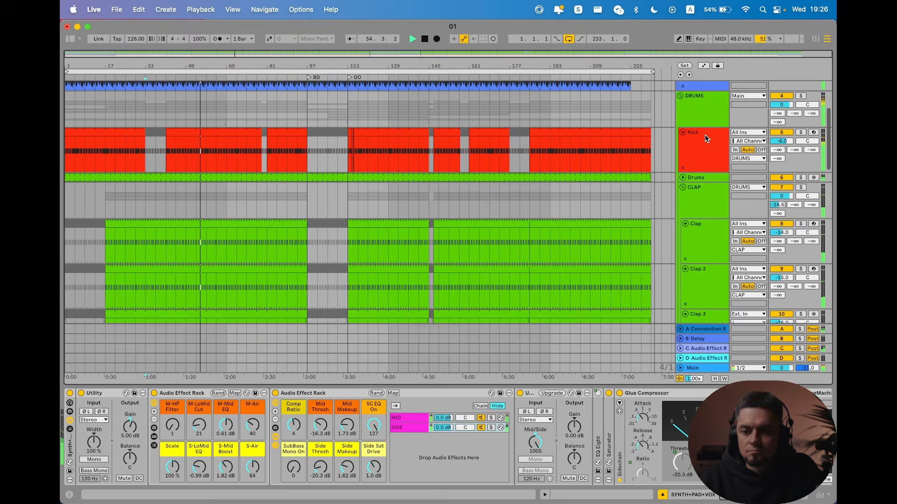
{"action": "left_click", "coordinate": [704, 105]}
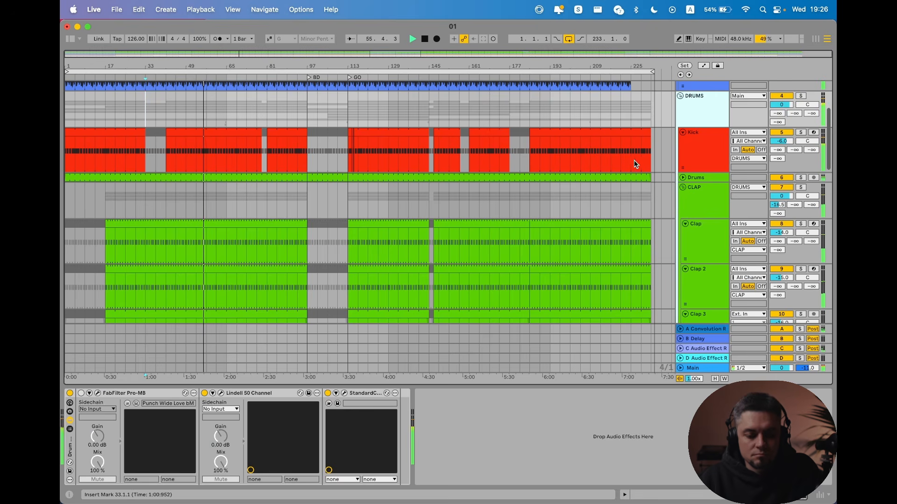
{"action": "left_click", "coordinate": [81, 393]}
{"action": "left_click", "coordinate": [97, 393]}
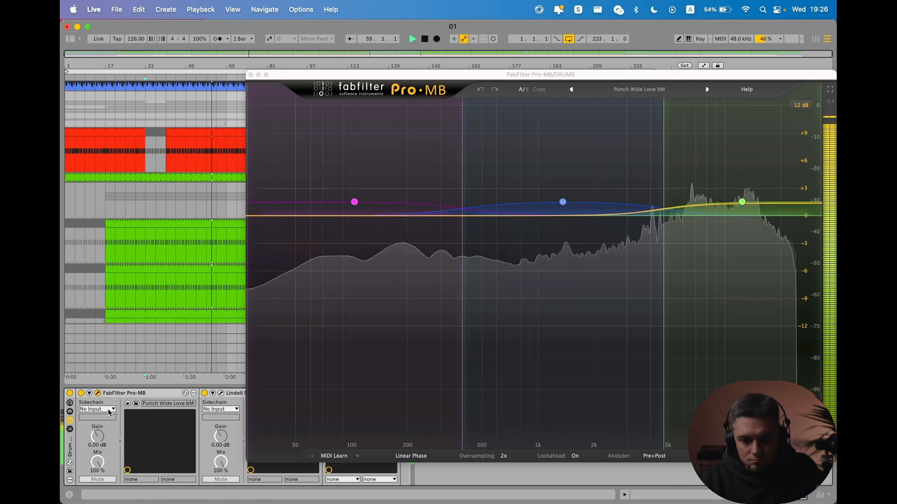
{"action": "left_click", "coordinate": [250, 75]}
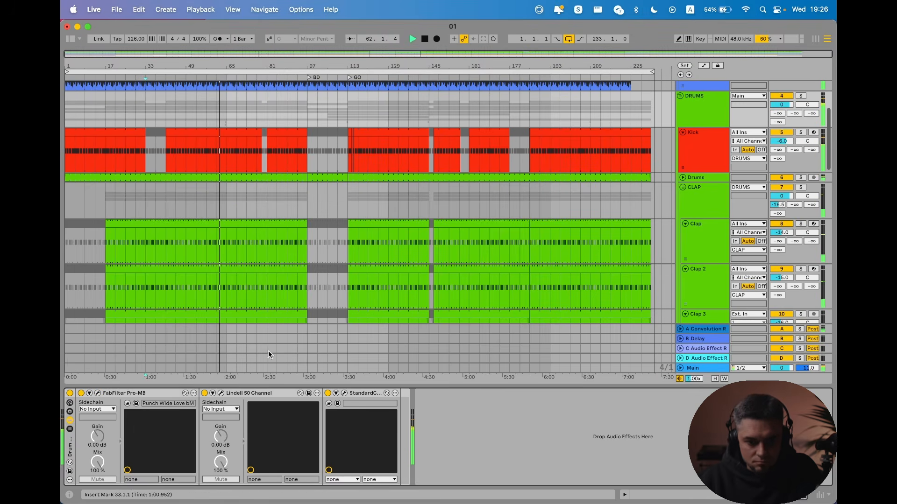
Step: Continue playback from the BD locator and show the Utility gain automation on the Stab elektrik track
{"action": "left_click", "coordinate": [309, 81]}
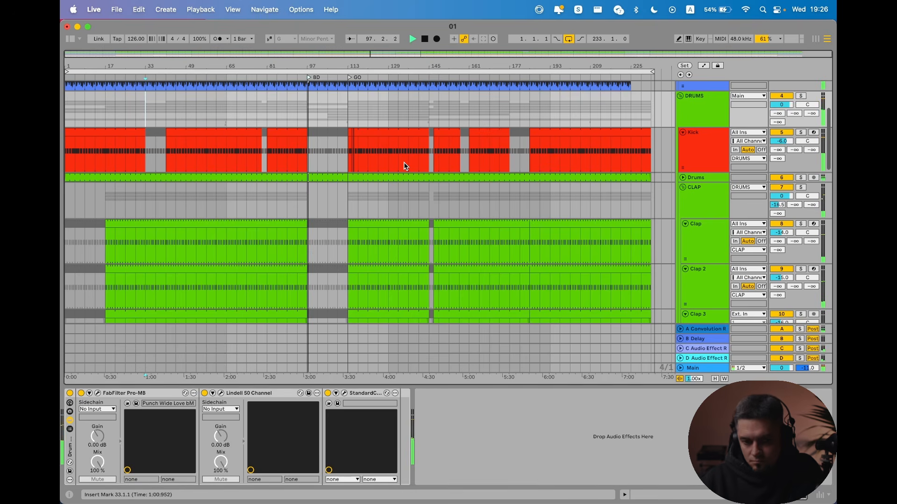
{"action": "scroll", "coordinate": [363, 229], "scroll_direction": "down", "scroll_amount": 2}
{"action": "scroll", "coordinate": [362, 229], "scroll_direction": "down", "scroll_amount": 15}
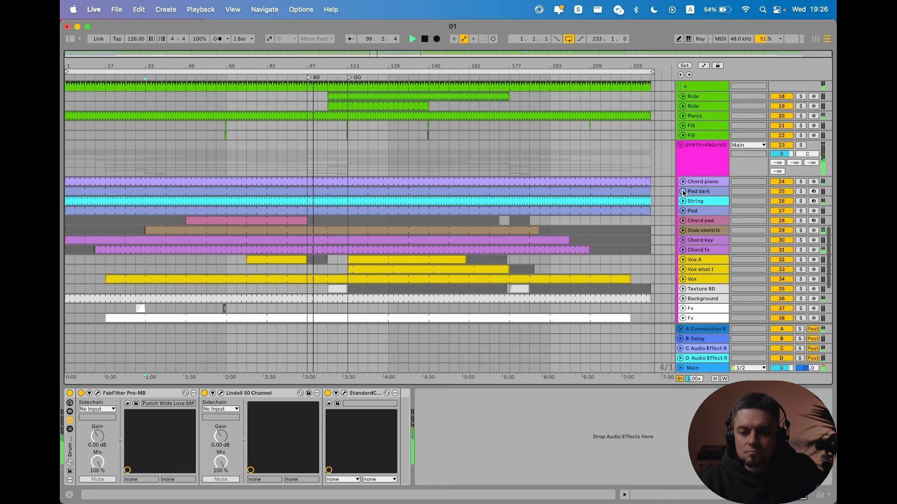
{"action": "scroll", "coordinate": [691, 200], "scroll_direction": "down", "scroll_amount": 5}
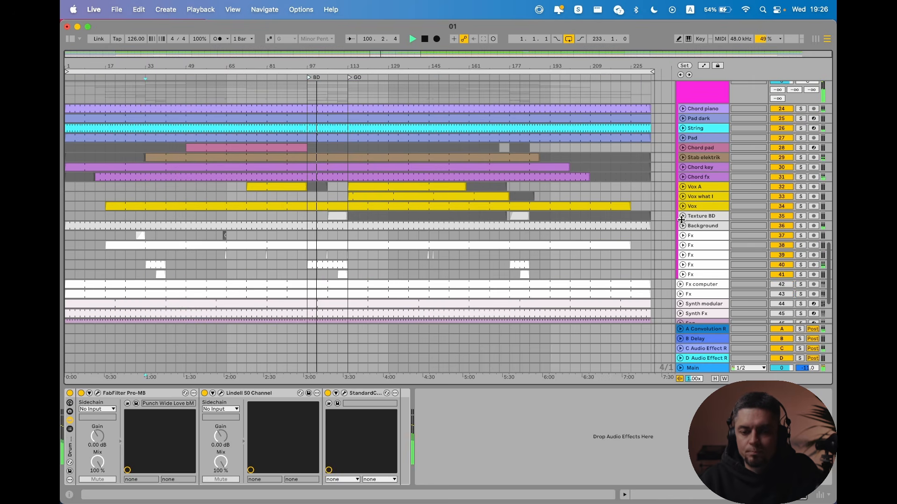
{"action": "left_click", "coordinate": [682, 158]}
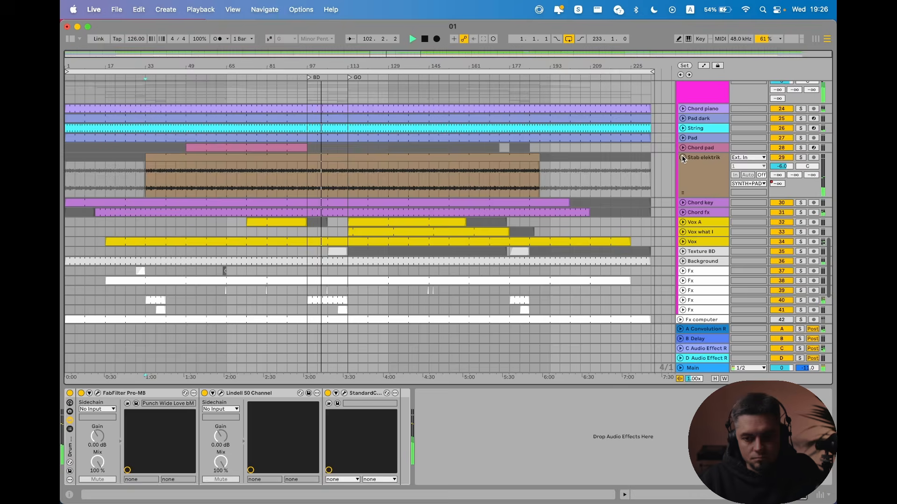
{"action": "left_click", "coordinate": [695, 177]}
{"action": "key", "text": "a"}
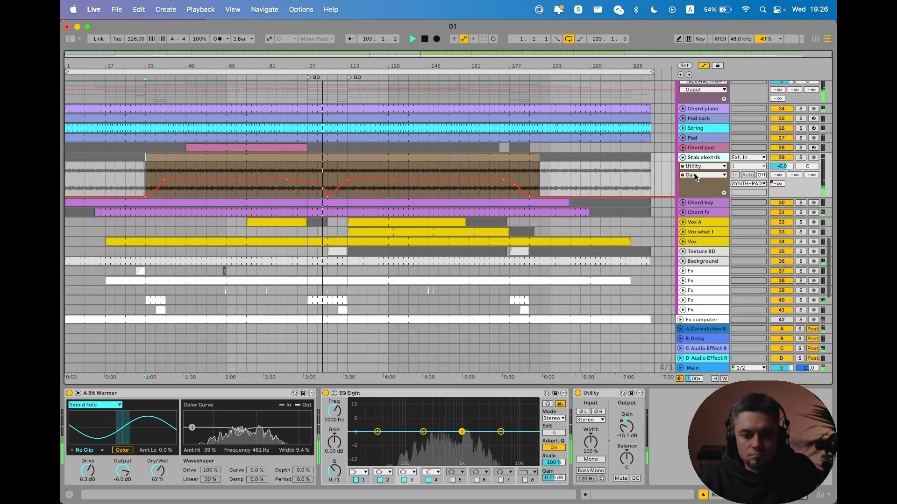
Step: Expand the Chord key, Chord piano, Vox and Texture BD tracks and review the automation across the synth group
{"action": "left_click", "coordinate": [683, 202]}
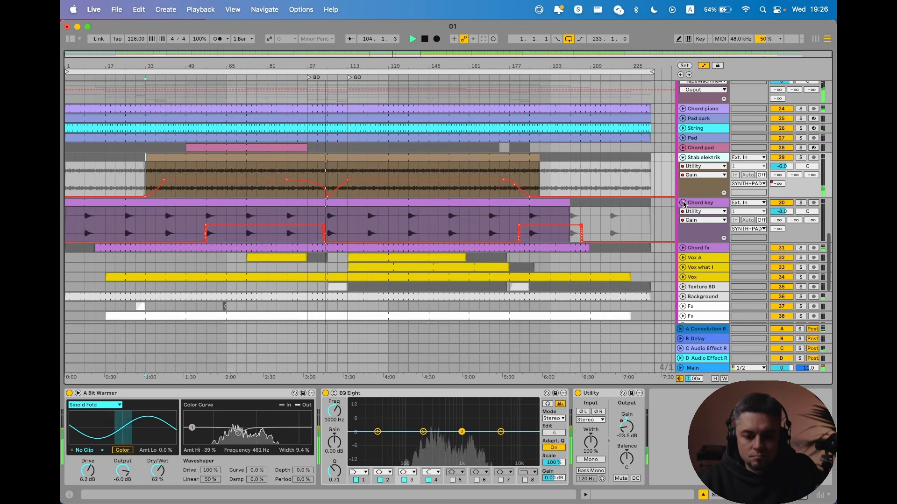
{"action": "left_click", "coordinate": [683, 109]}
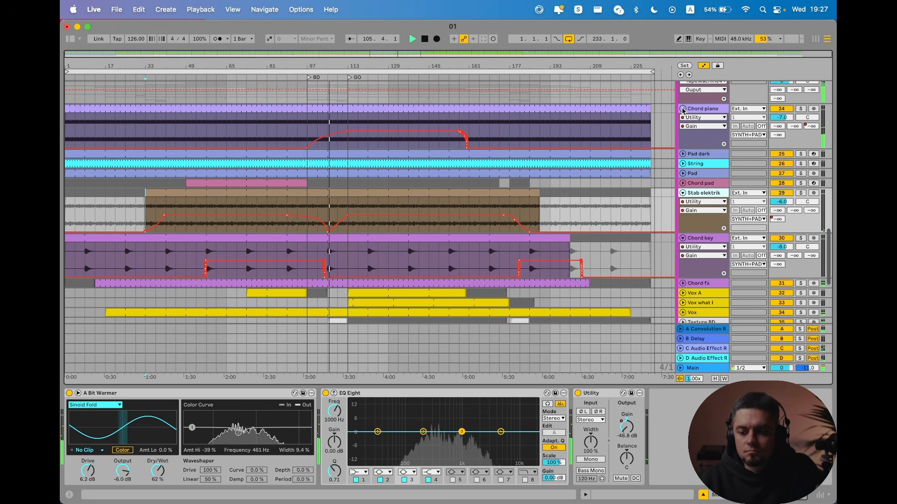
{"action": "scroll", "coordinate": [696, 173], "scroll_direction": "down", "scroll_amount": 5}
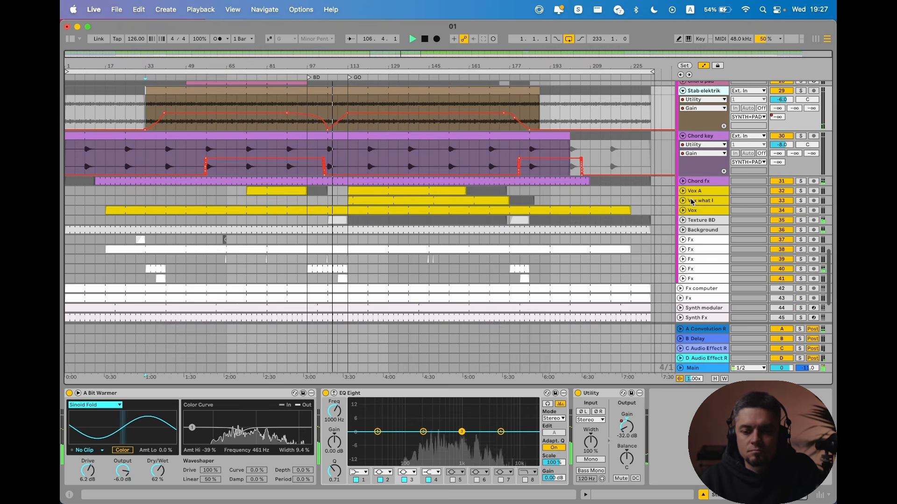
{"action": "left_click", "coordinate": [682, 210]}
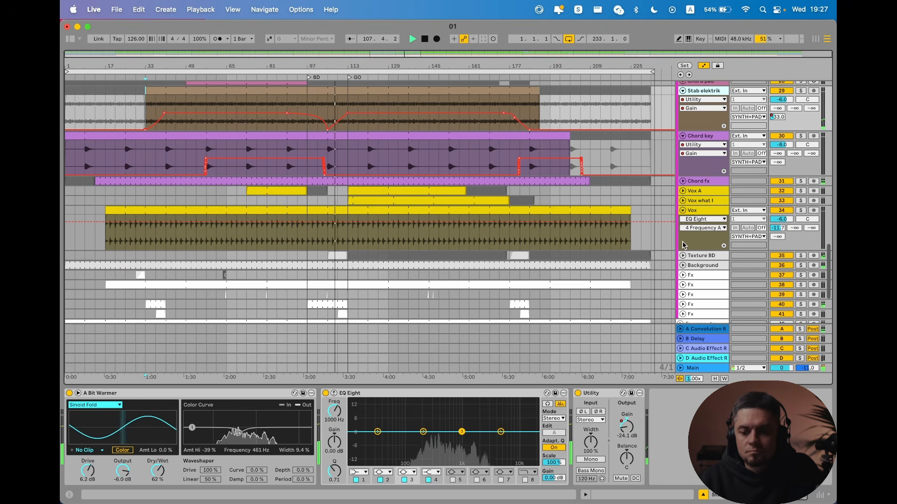
{"action": "left_click", "coordinate": [683, 255]}
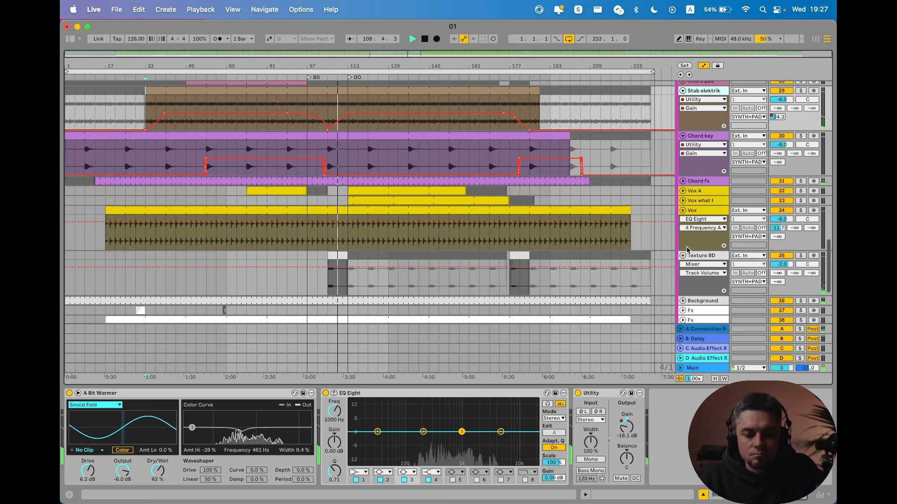
{"action": "scroll", "coordinate": [687, 250], "scroll_direction": "down", "scroll_amount": 3}
{"action": "scroll", "coordinate": [690, 242], "scroll_direction": "up", "scroll_amount": 8}
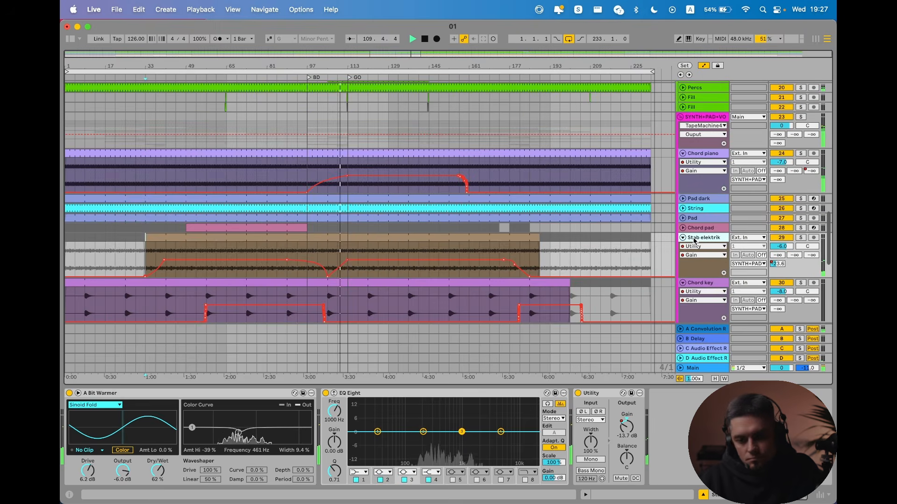
{"action": "scroll", "coordinate": [694, 241], "scroll_direction": "up", "scroll_amount": 3}
{"action": "scroll", "coordinate": [694, 239], "scroll_direction": "down", "scroll_amount": 4}
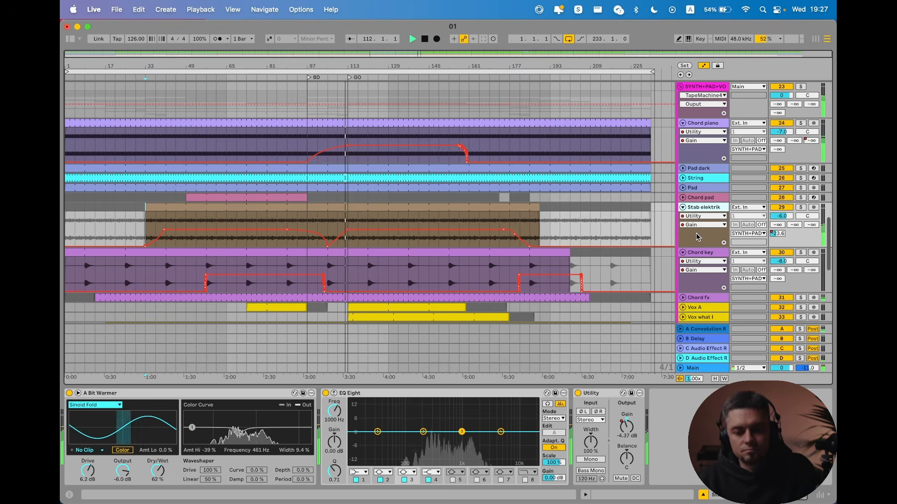
{"action": "scroll", "coordinate": [696, 237], "scroll_direction": "down", "scroll_amount": 3}
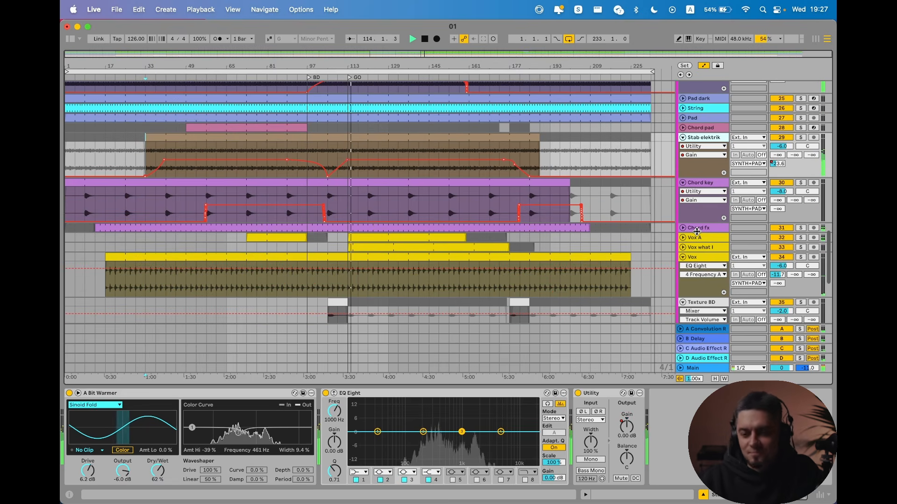
Step: Collapse the Stab elektrik and Chord key tracks and the four expanded hat tracks in the HATS group
{"action": "left_click", "coordinate": [683, 138]}
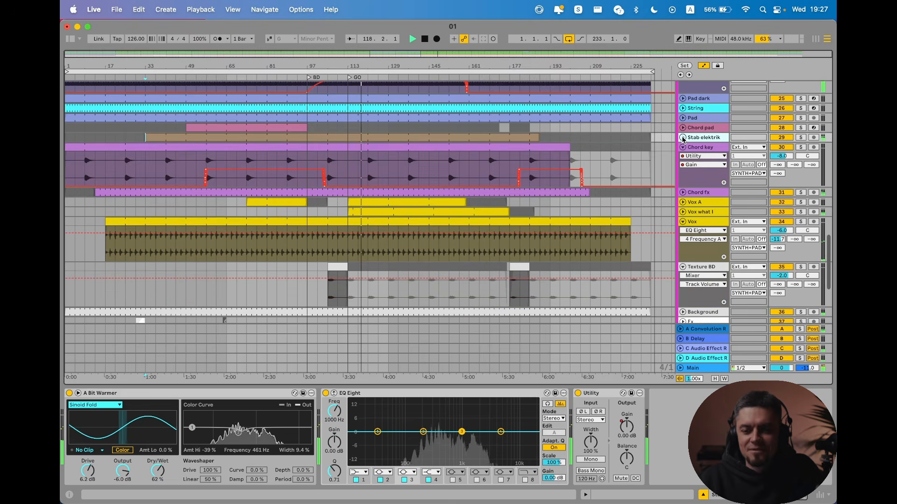
{"action": "left_click", "coordinate": [683, 148]}
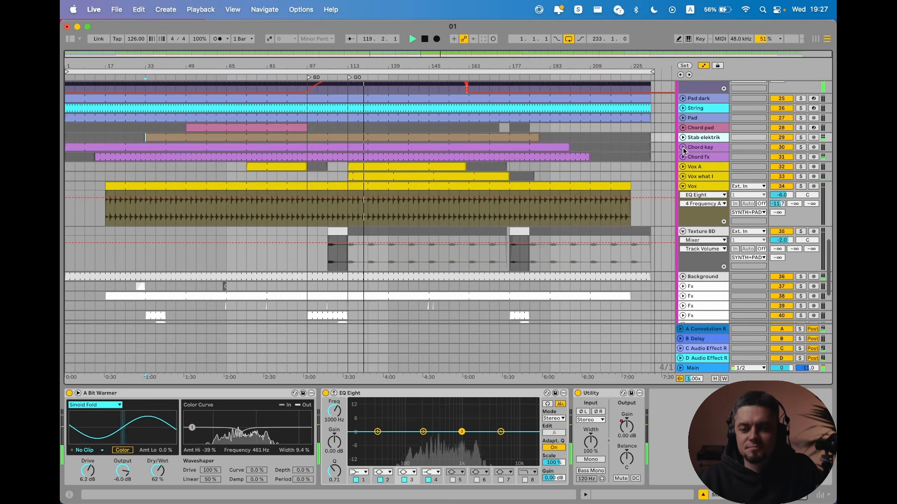
{"action": "scroll", "coordinate": [695, 236], "scroll_direction": "up", "scroll_amount": 5}
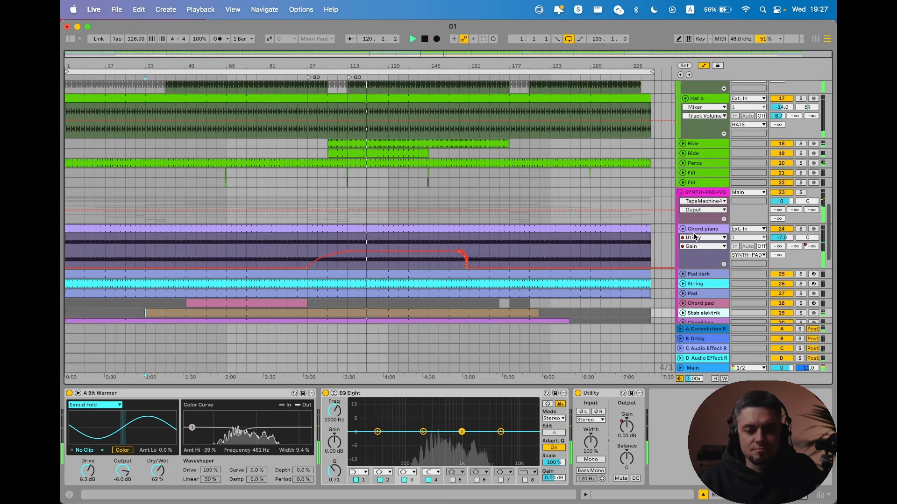
{"action": "scroll", "coordinate": [691, 210], "scroll_direction": "up", "scroll_amount": 4}
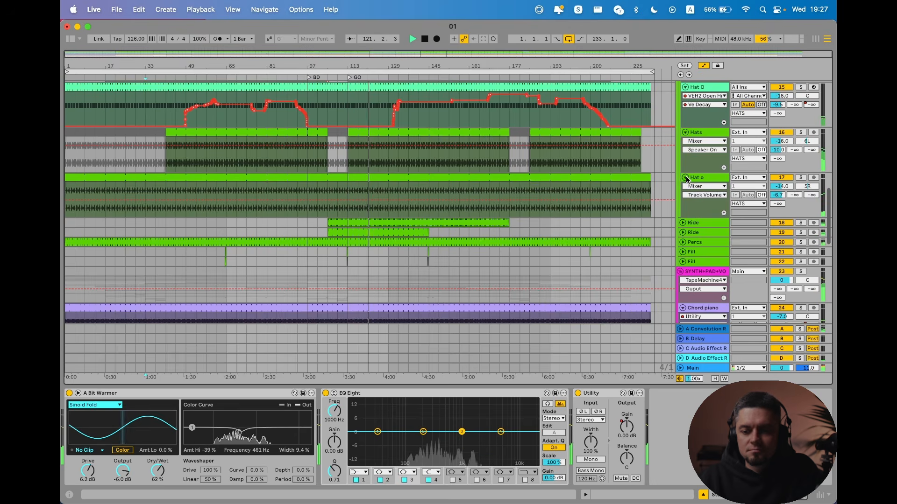
{"action": "left_click", "coordinate": [685, 178]}
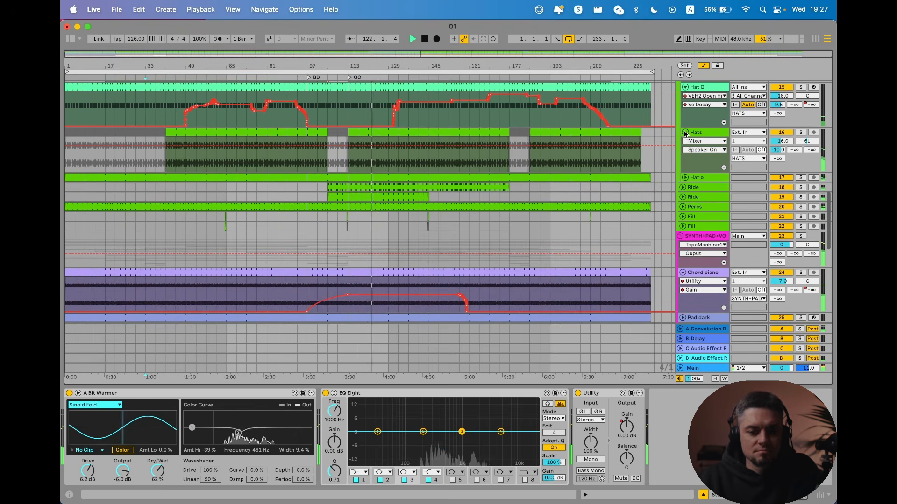
{"action": "left_click", "coordinate": [685, 134]}
{"action": "scroll", "coordinate": [690, 173], "scroll_direction": "up", "scroll_amount": 4}
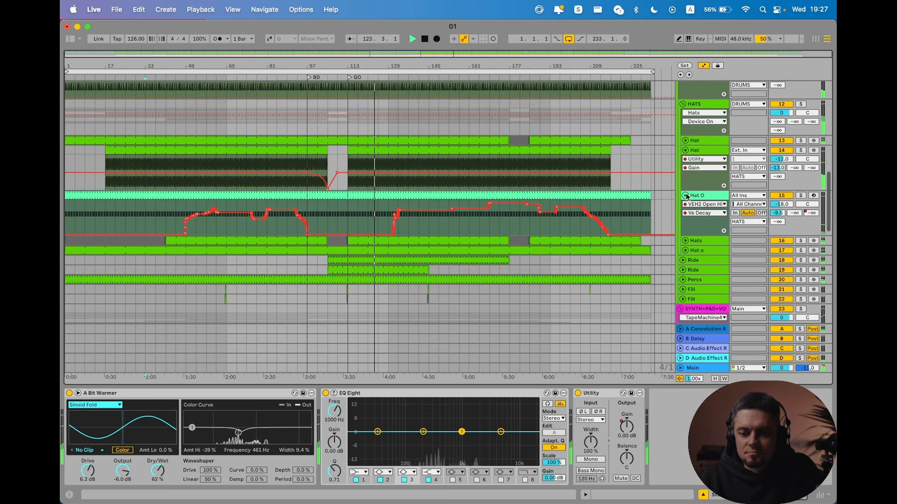
{"action": "left_click", "coordinate": [686, 195]}
{"action": "left_click", "coordinate": [685, 150]}
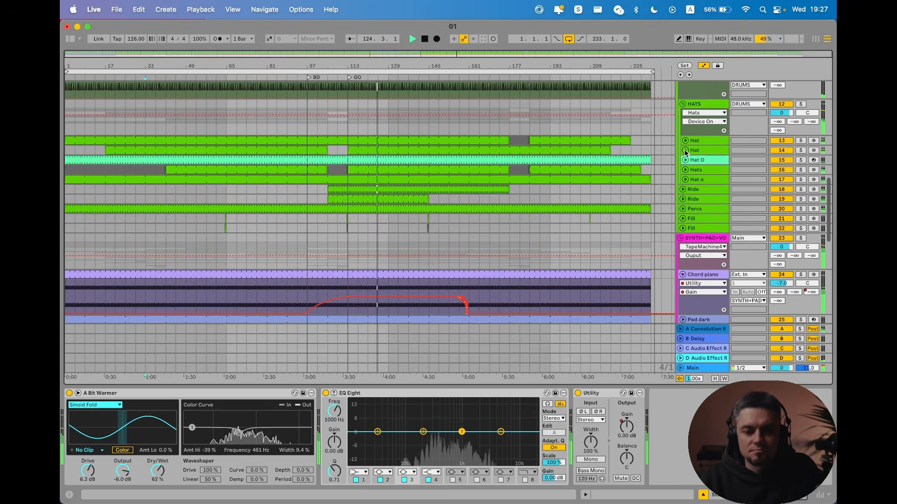
Step: Collapse the Snare track and the CLAP group
{"action": "scroll", "coordinate": [700, 228], "scroll_direction": "up", "scroll_amount": 6}
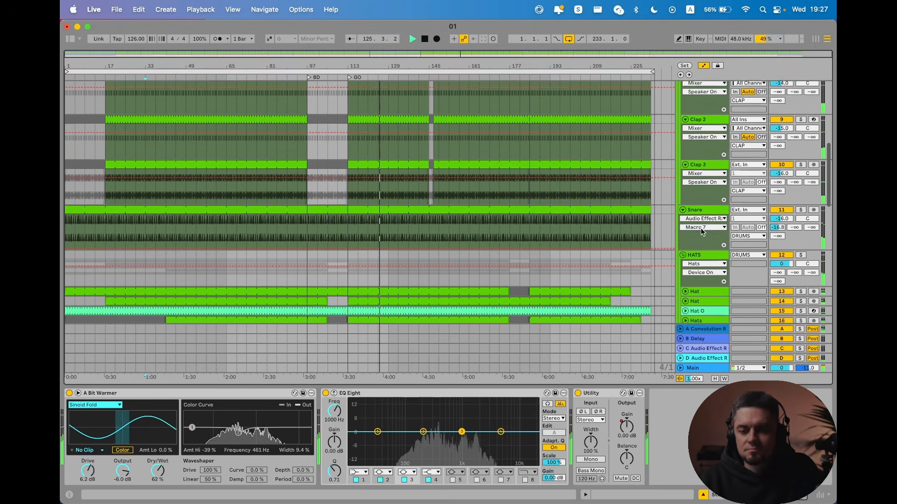
{"action": "left_click", "coordinate": [684, 212]}
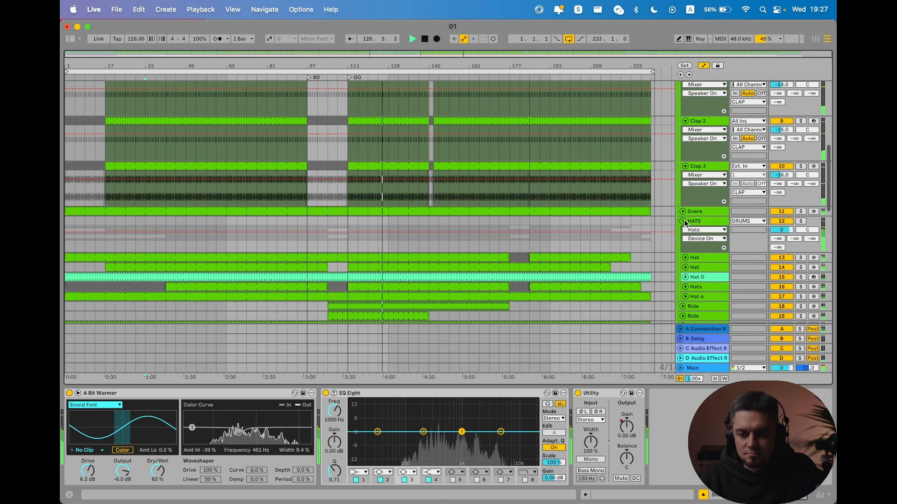
{"action": "scroll", "coordinate": [689, 210], "scroll_direction": "up", "scroll_amount": 5}
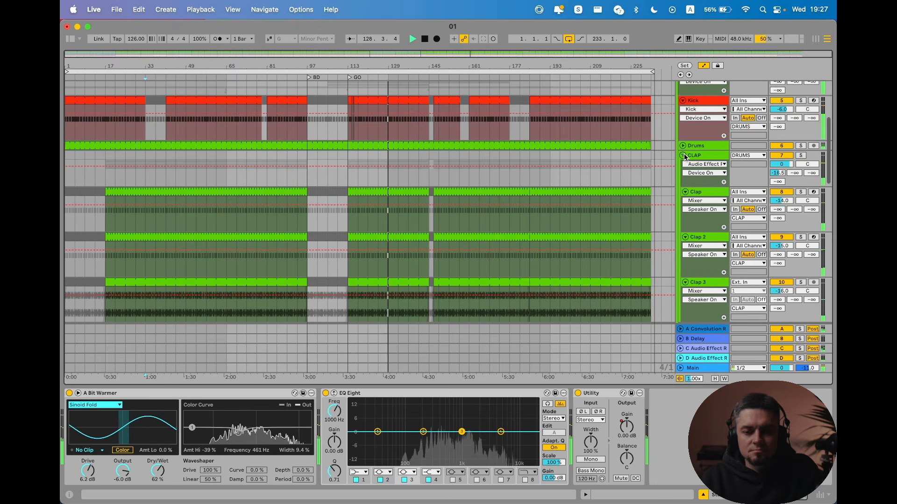
{"action": "left_click", "coordinate": [683, 156]}
{"action": "scroll", "coordinate": [691, 191], "scroll_direction": "up", "scroll_amount": 2}
{"action": "scroll", "coordinate": [691, 190], "scroll_direction": "up", "scroll_amount": 3}
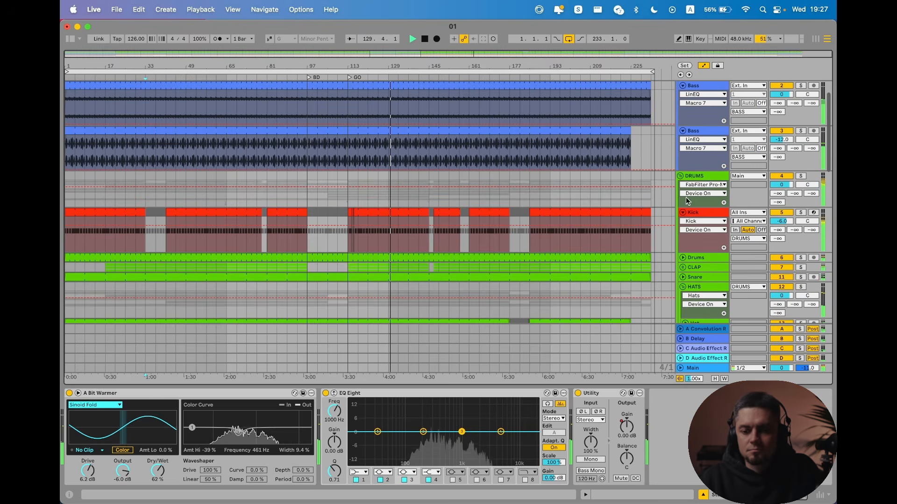
Step: Collapse the Kick track, show its device chain and stop playback
{"action": "left_click", "coordinate": [683, 213]}
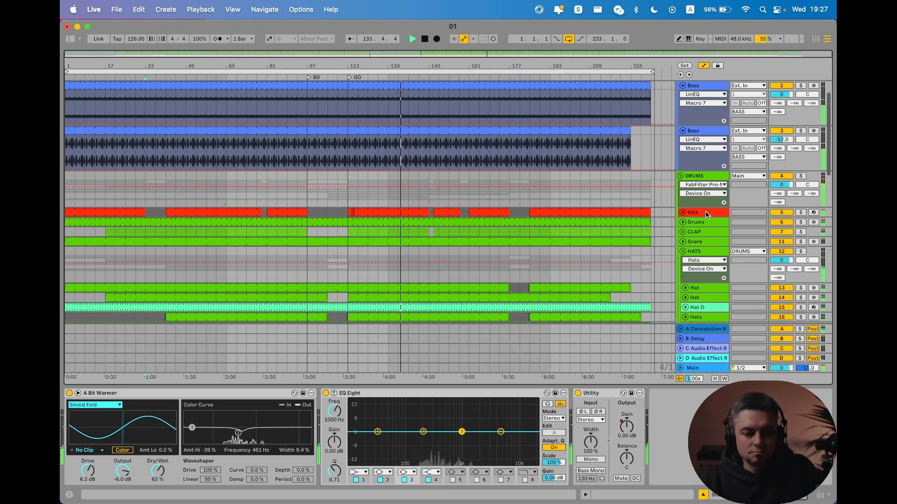
{"action": "left_click", "coordinate": [705, 213]}
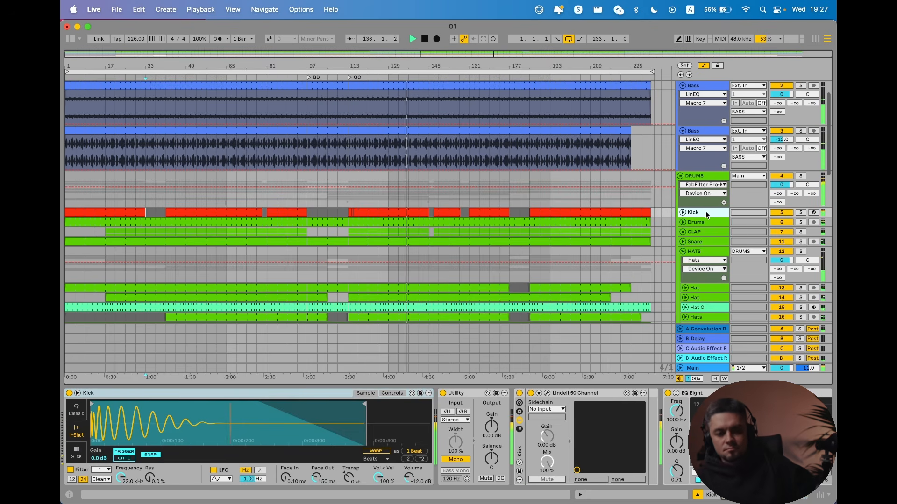
{"action": "key", "text": "space"}
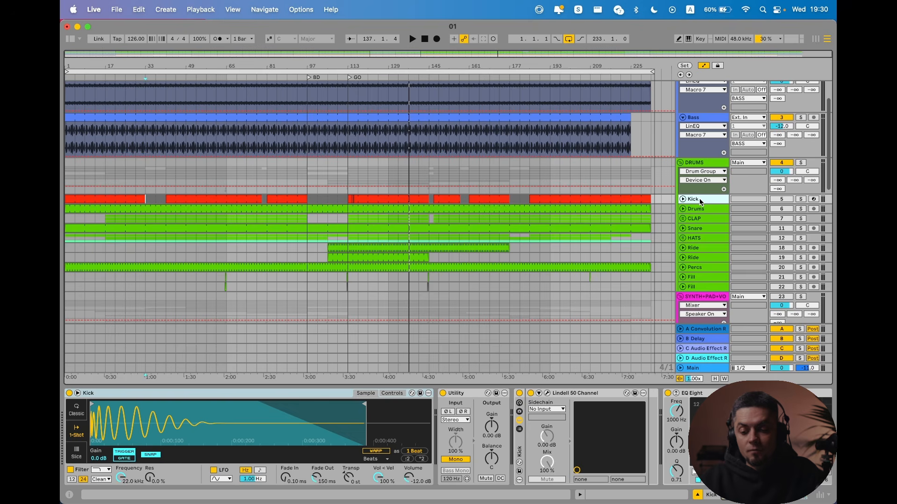
Step: Open the s(M)exoscope window from the Main track's devices and place it over the lower part of the arrangement
{"action": "left_click", "coordinate": [705, 367]}
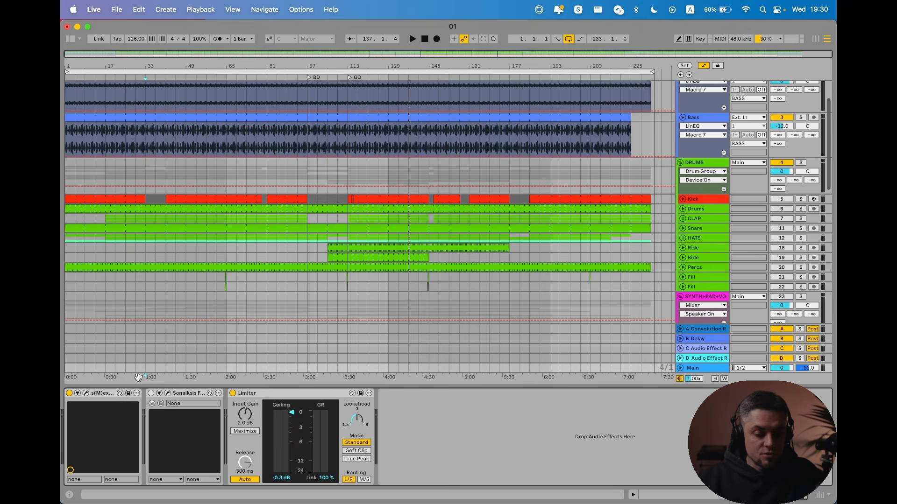
{"action": "left_click", "coordinate": [85, 393]}
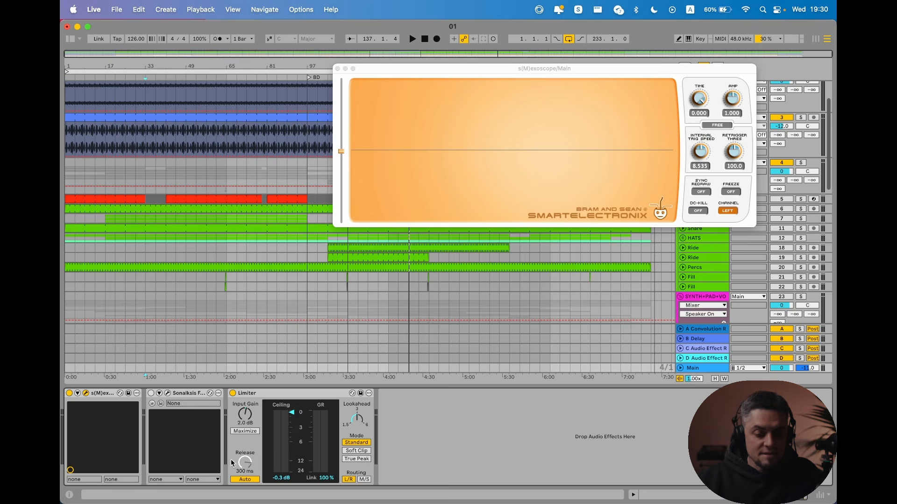
{"action": "left_click_drag", "start_coordinate": [566, 67], "coordinate": [448, 222]}
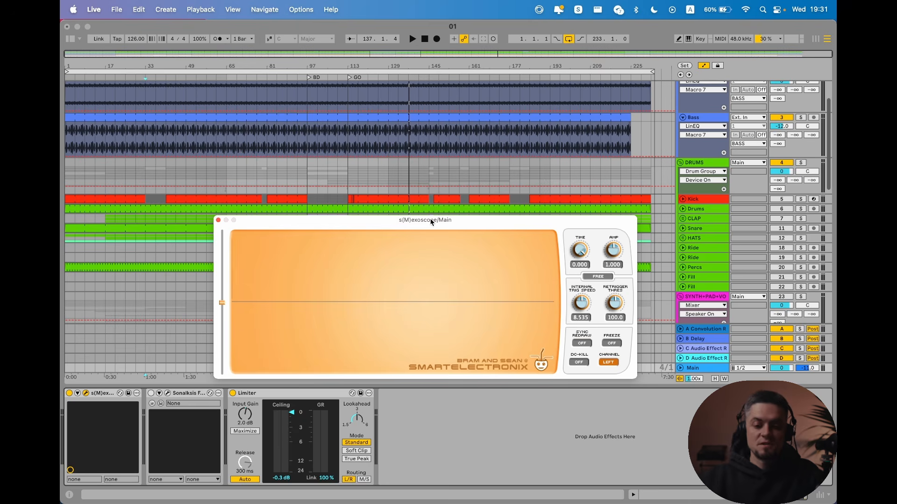
{"action": "left_click_drag", "start_coordinate": [430, 220], "coordinate": [424, 219]}
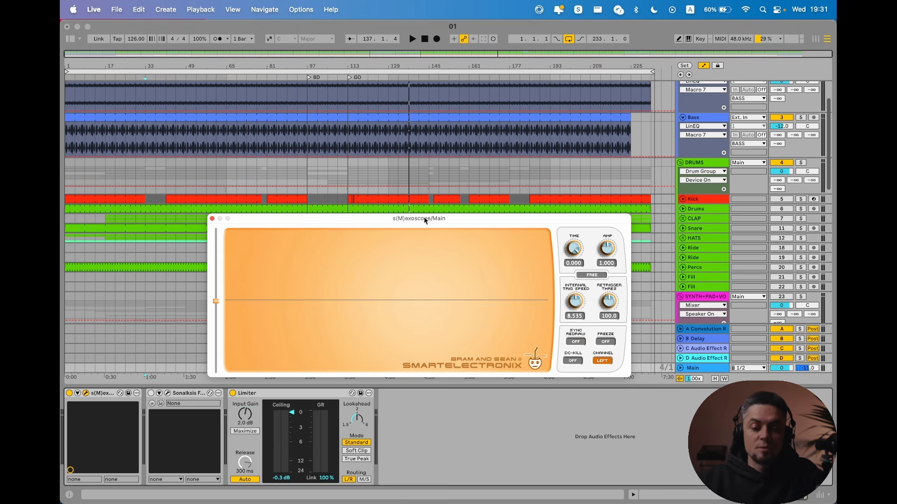
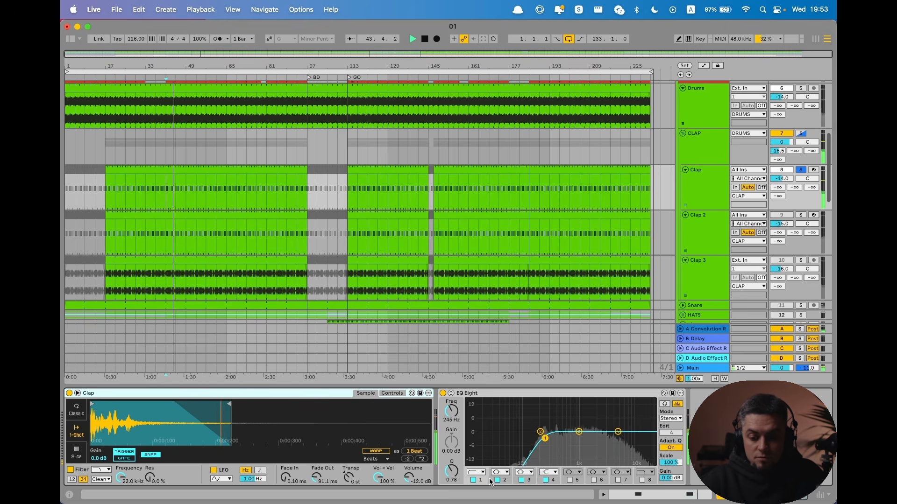
Step: Switch band 1 of the Clap track's EQ Eight off and on again to compare the sound with and without the low cut
{"action": "left_click", "coordinate": [473, 480]}
{"action": "key", "text": "F1"}
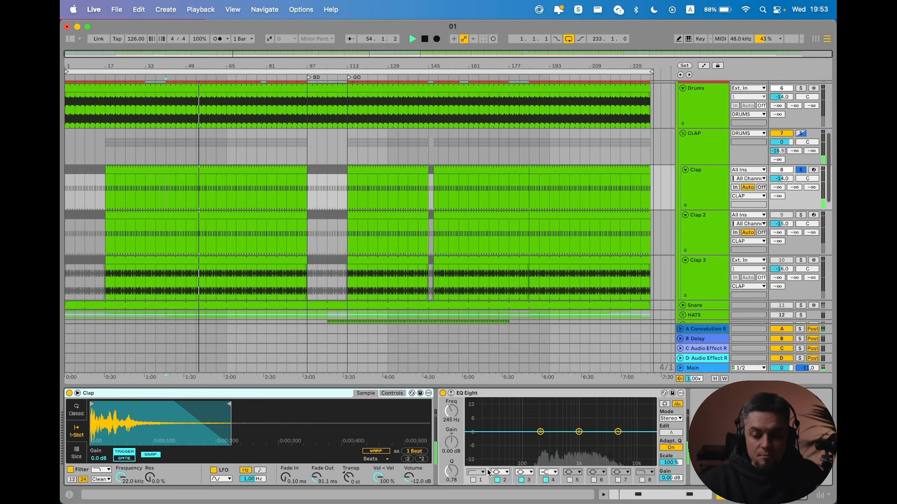
{"action": "left_click", "coordinate": [474, 480]}
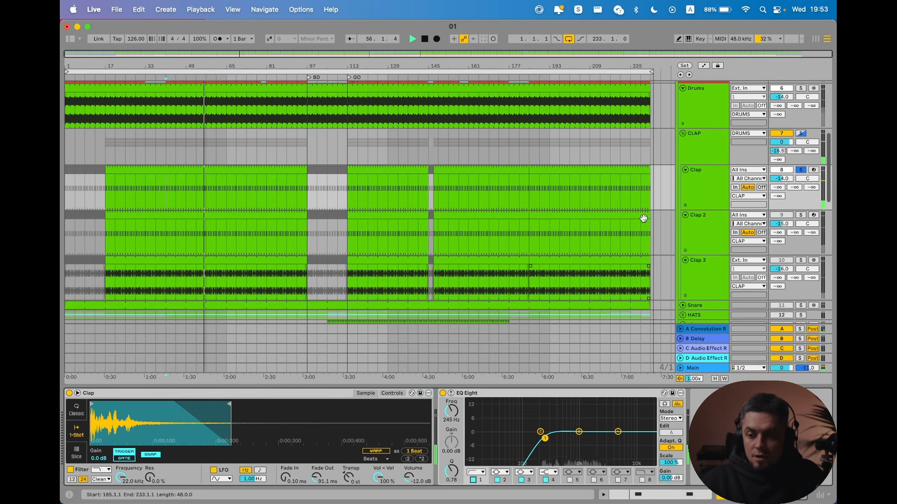
Step: Audition Clap 2 in solo with its devices shown, and unsolo and activate it alongside Clap
{"action": "left_click", "coordinate": [801, 215]}
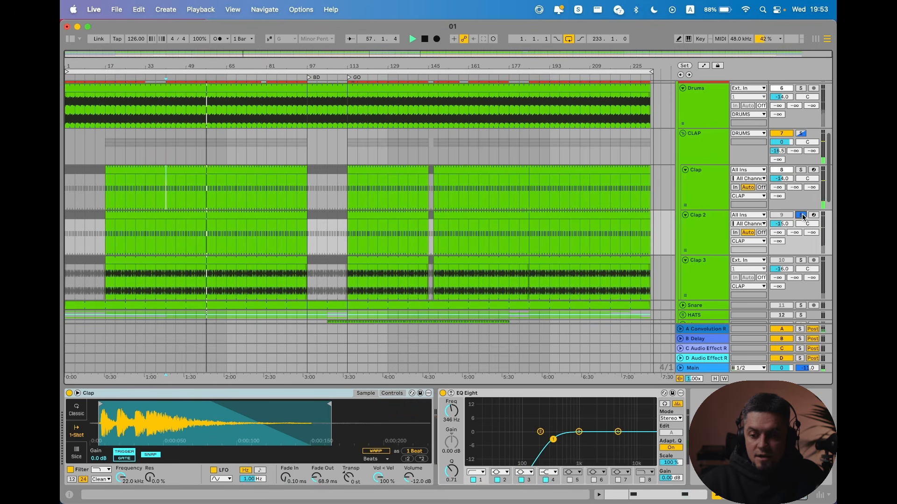
{"action": "left_click", "coordinate": [717, 224]}
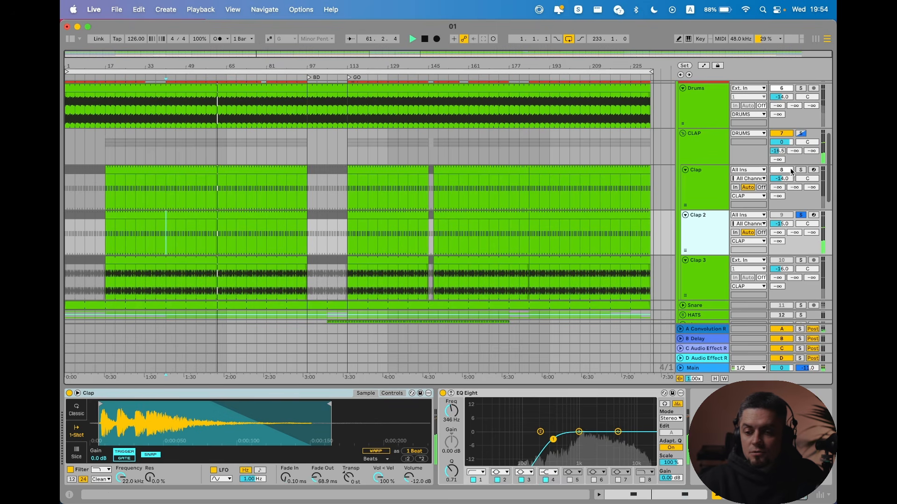
{"action": "left_click", "coordinate": [801, 215]}
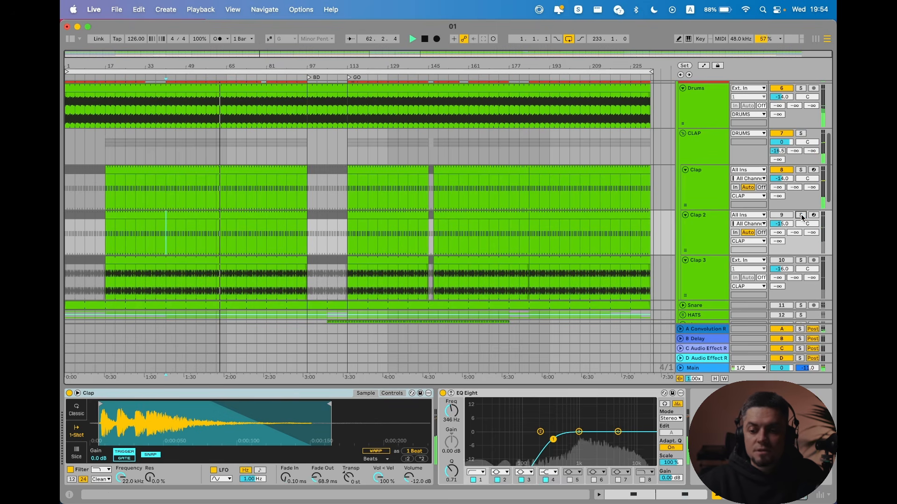
{"action": "left_click", "coordinate": [784, 216]}
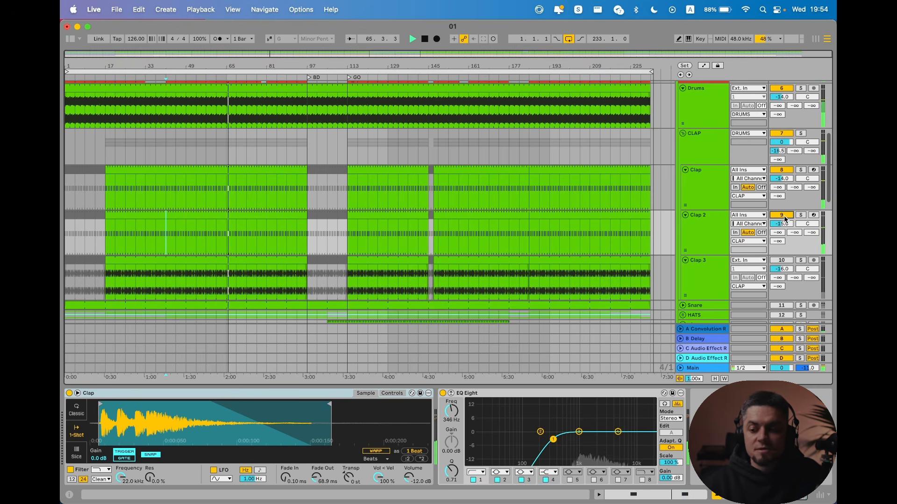
Step: Audition Clap 3 in solo while checking its device chain, and unsolo and activate it with the other claps
{"action": "scroll", "coordinate": [807, 222], "scroll_direction": "down", "scroll_amount": 2}
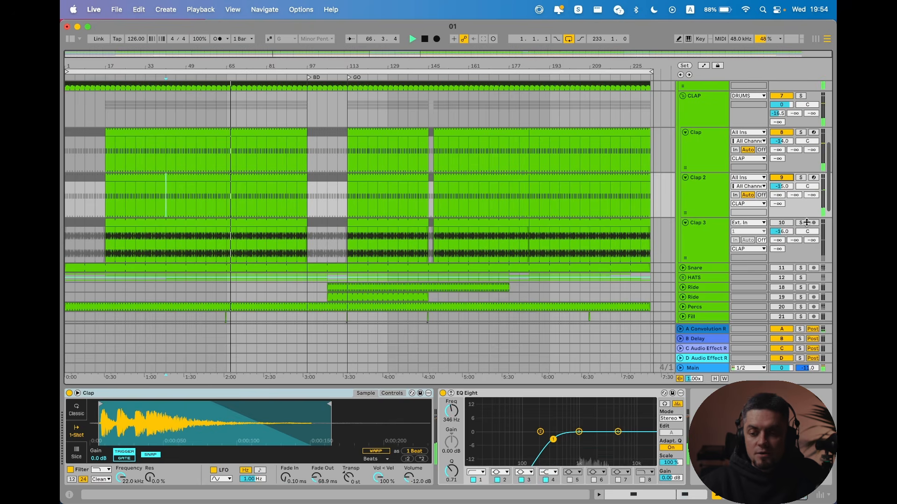
{"action": "left_click", "coordinate": [806, 223]}
{"action": "left_click", "coordinate": [700, 230]}
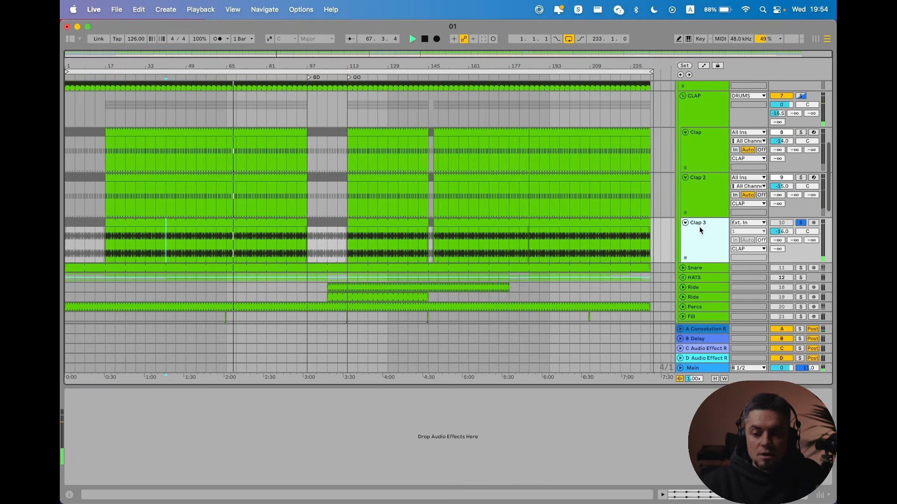
{"action": "double_click", "coordinate": [702, 232]}
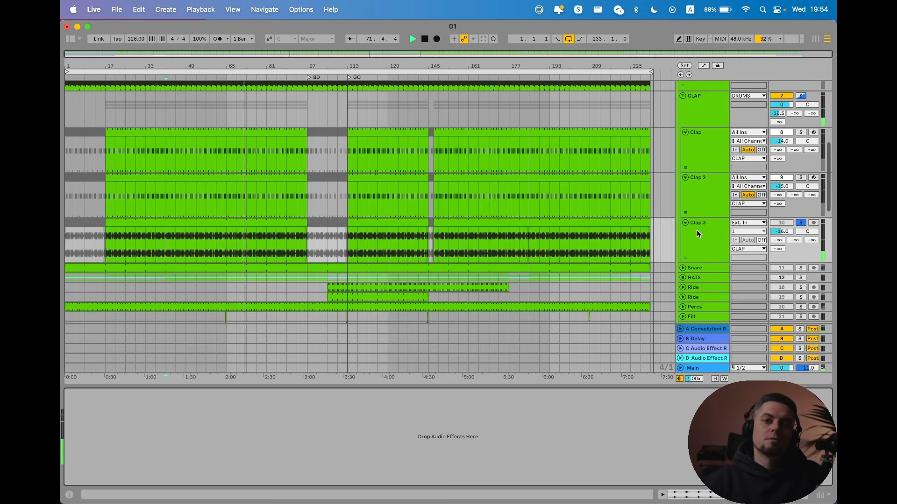
{"action": "left_click", "coordinate": [799, 223]}
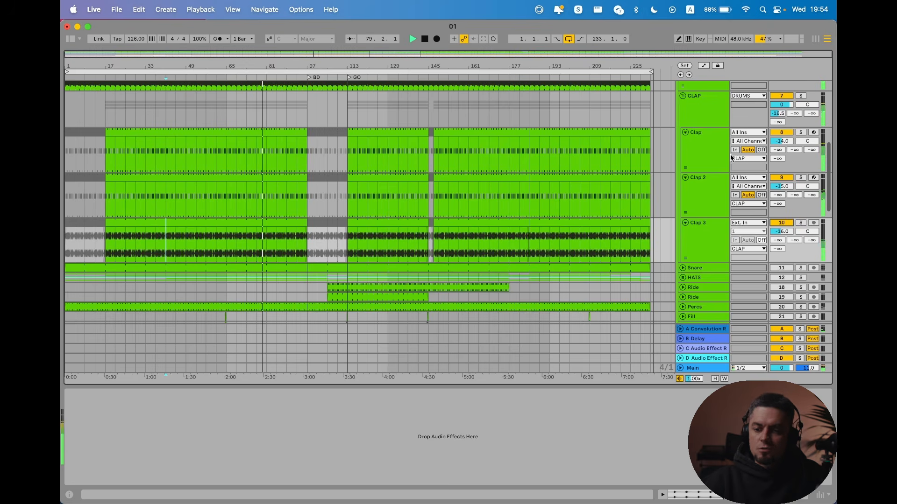
Step: Stop playback, solo the CLAP group with its devices shown and restart playback from the insert marker
{"action": "key", "text": "space"}
{"action": "left_click", "coordinate": [698, 108]}
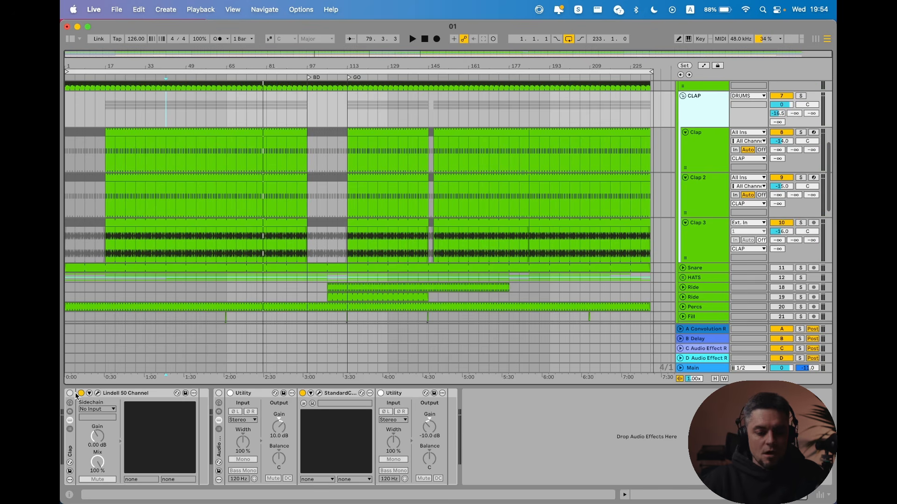
{"action": "left_click", "coordinate": [802, 95]}
{"action": "left_click", "coordinate": [706, 104]}
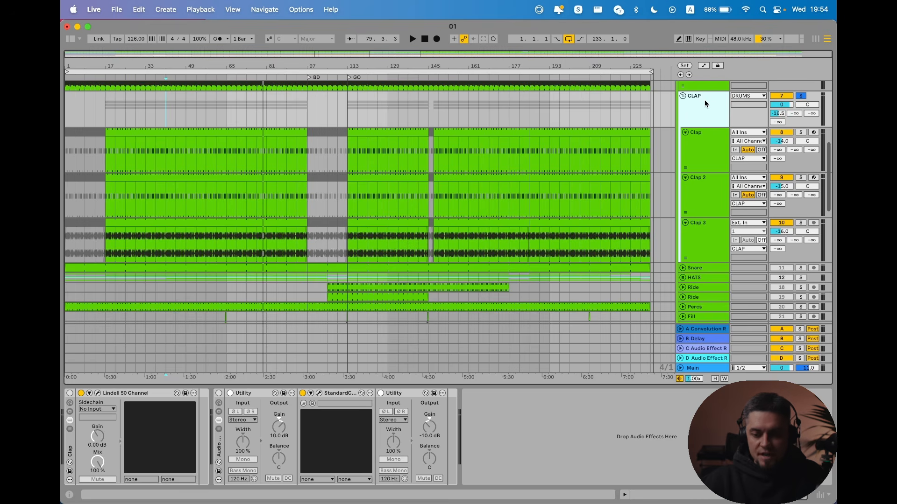
{"action": "key", "text": "space"}
Step: Switch on the CLAP group's Clap and Audio effect racks and open the StandardCLIP plug-in window to check its clipping settings
{"action": "left_click", "coordinate": [70, 394]}
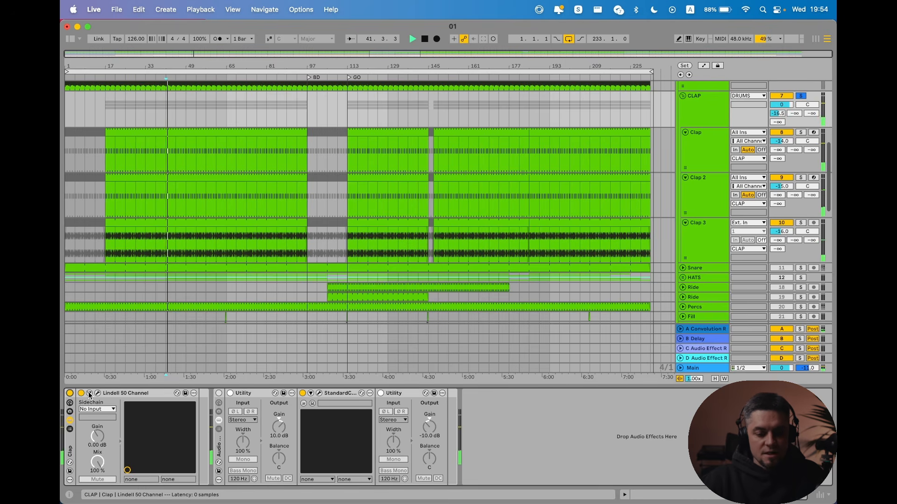
{"action": "key", "text": "super+alt+p"}
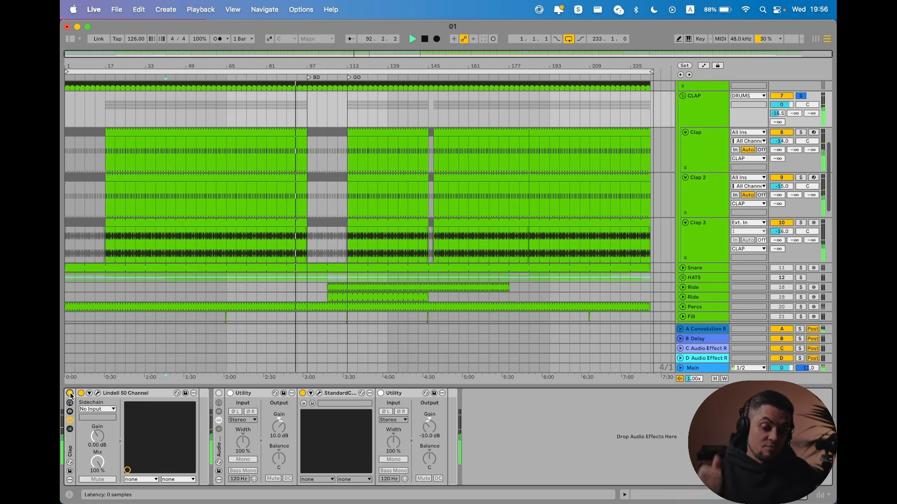
{"action": "left_click", "coordinate": [219, 393]}
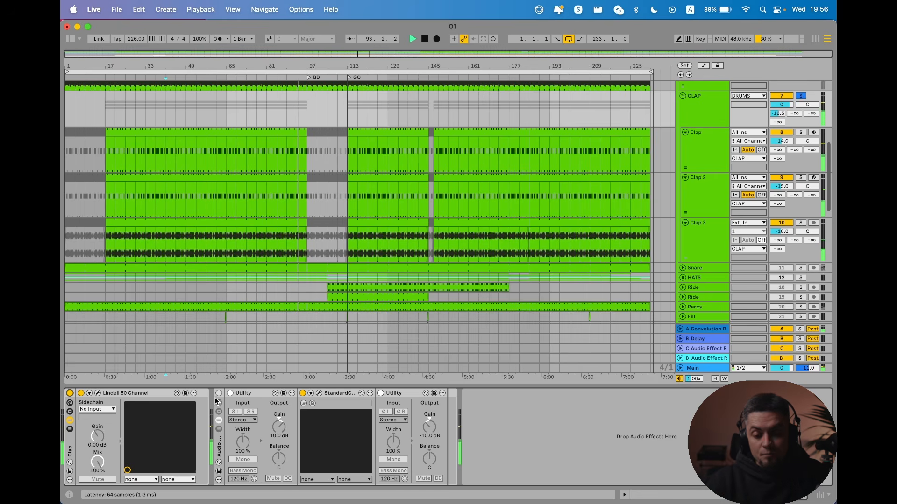
{"action": "left_click", "coordinate": [320, 394]}
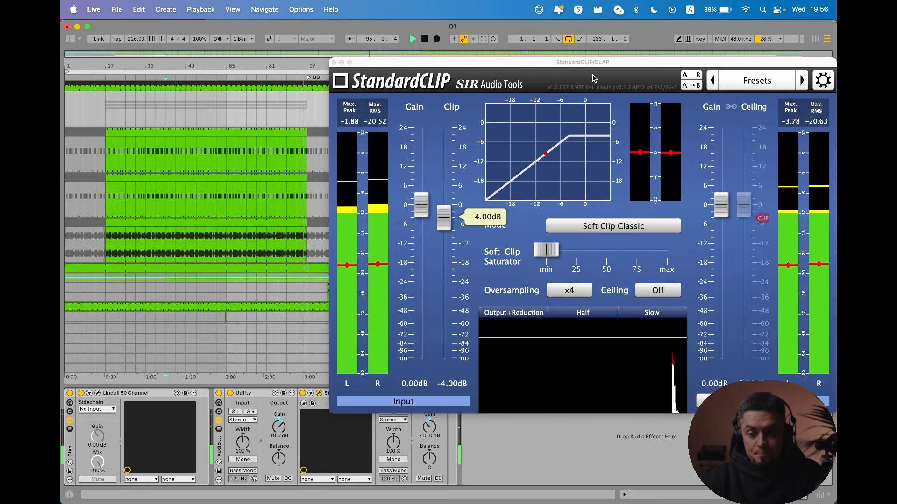
{"action": "left_click_drag", "start_coordinate": [598, 67], "coordinate": [419, 34]}
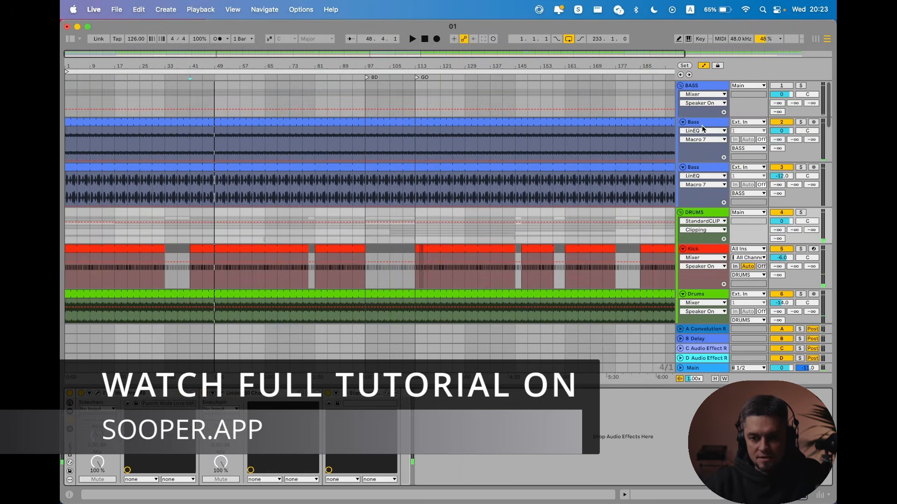
Step: Solo the first Bass track with its devices shown, play it and activate the BASS group
{"action": "left_click", "coordinate": [800, 123]}
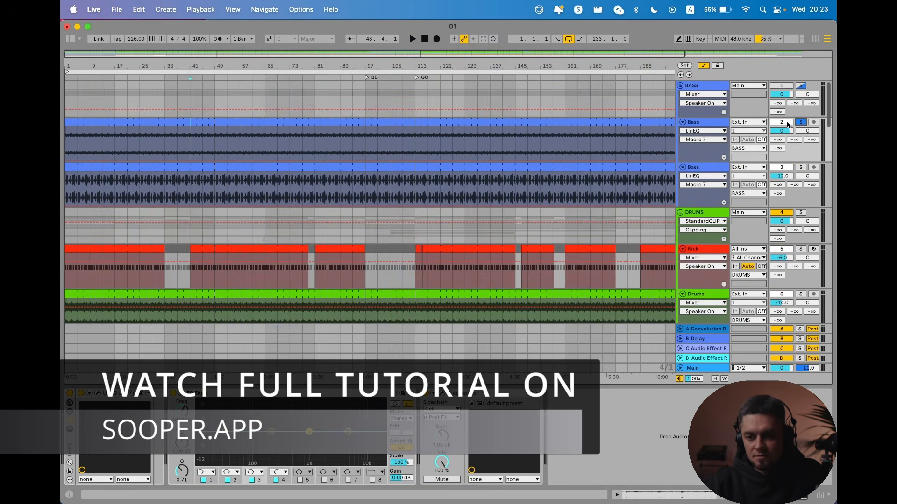
{"action": "left_click", "coordinate": [705, 124]}
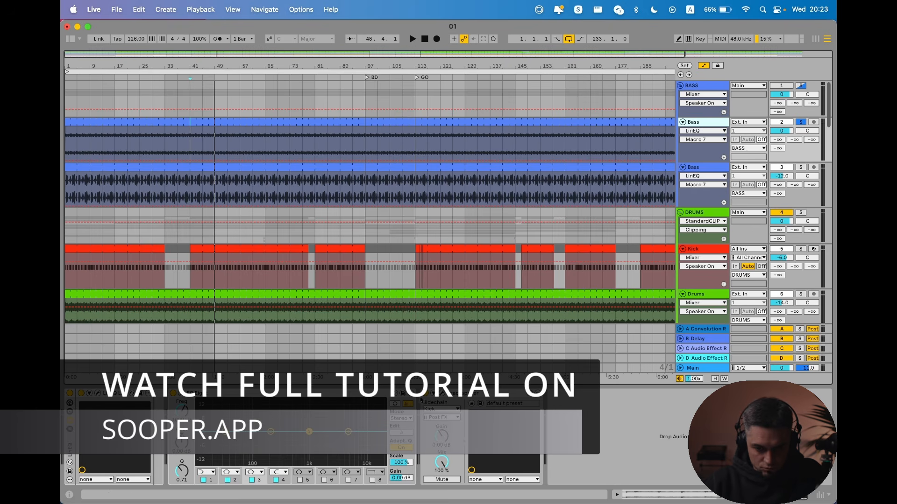
{"action": "key", "text": "space"}
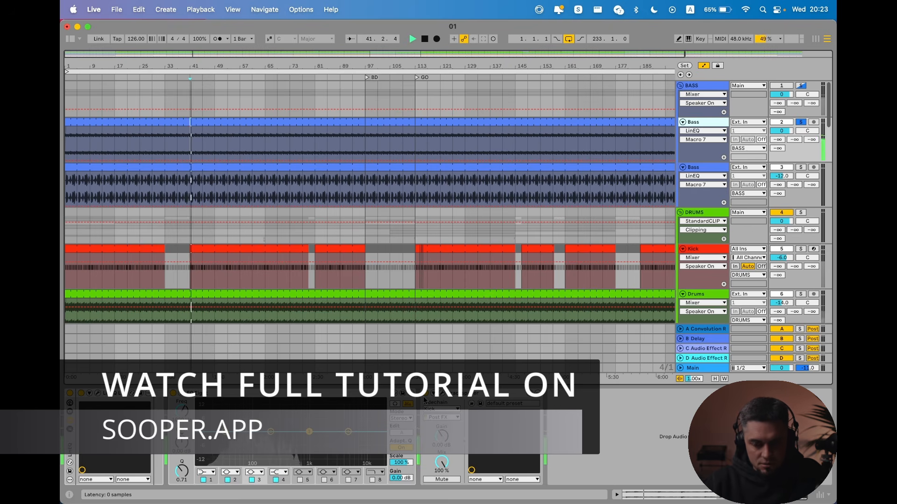
{"action": "left_click", "coordinate": [781, 86]}
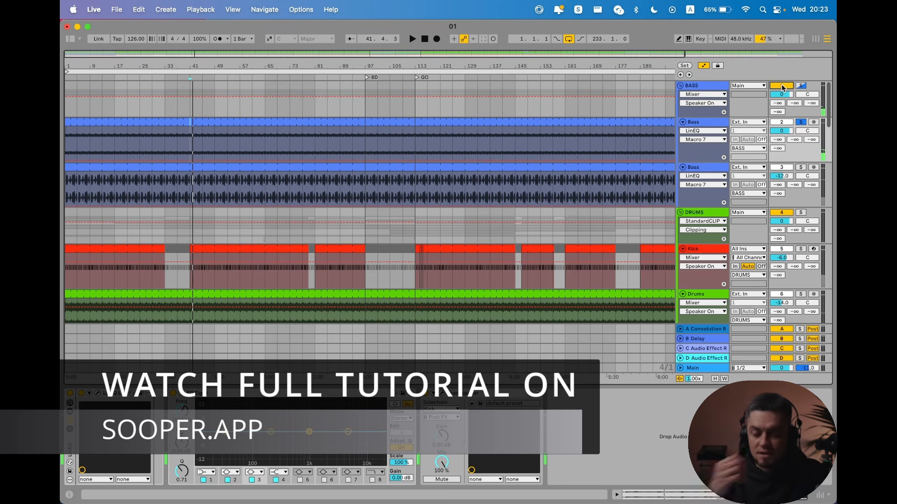
Step: Restart playback and move the solo from the first to the second Bass track
{"action": "key", "text": "space"}
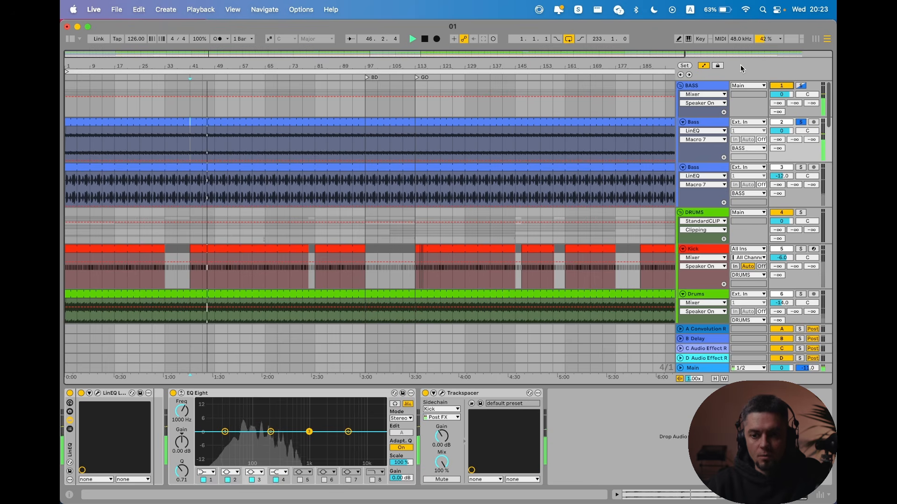
{"action": "left_click", "coordinate": [800, 167]}
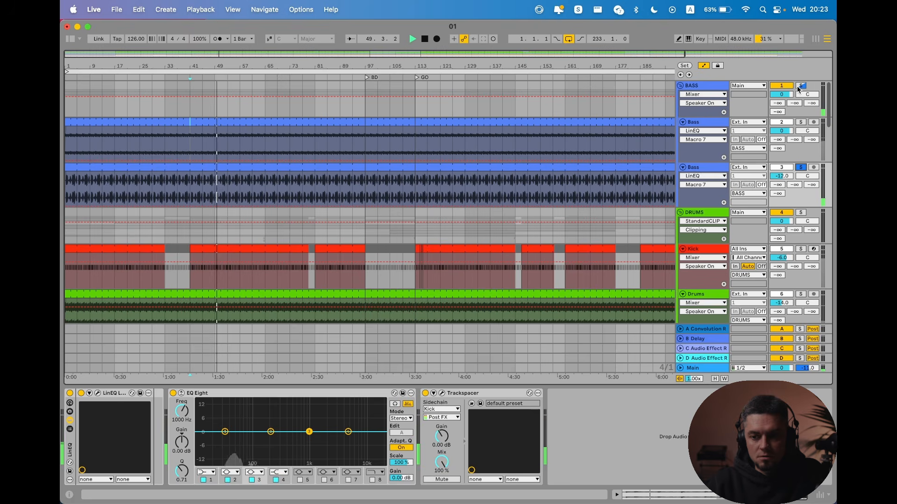
Step: Show the second Bass track's clip, solo the BASS group and compare the device chains of its two Bass tracks
{"action": "left_click", "coordinate": [325, 166]}
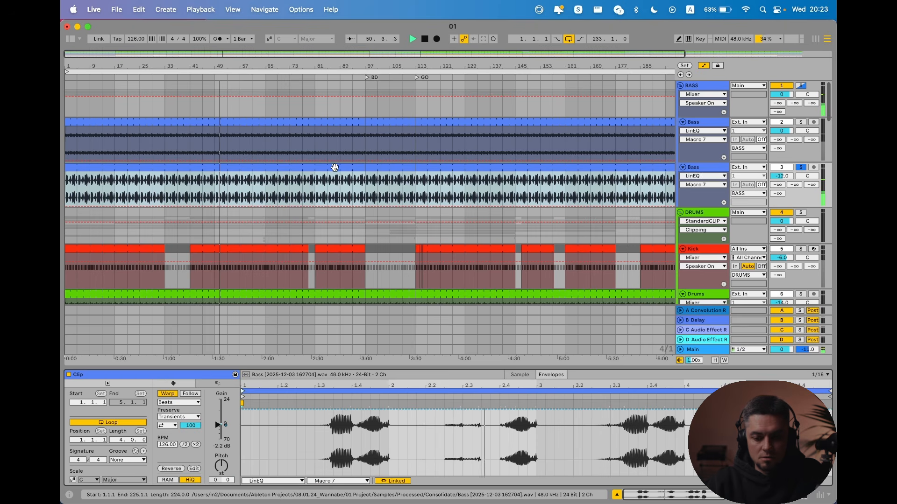
{"action": "left_click", "coordinate": [804, 85]}
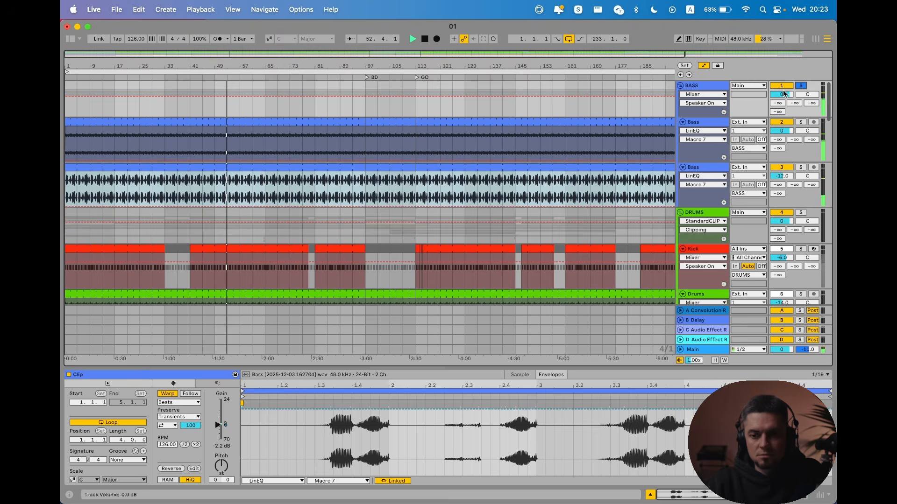
{"action": "left_click", "coordinate": [704, 126]}
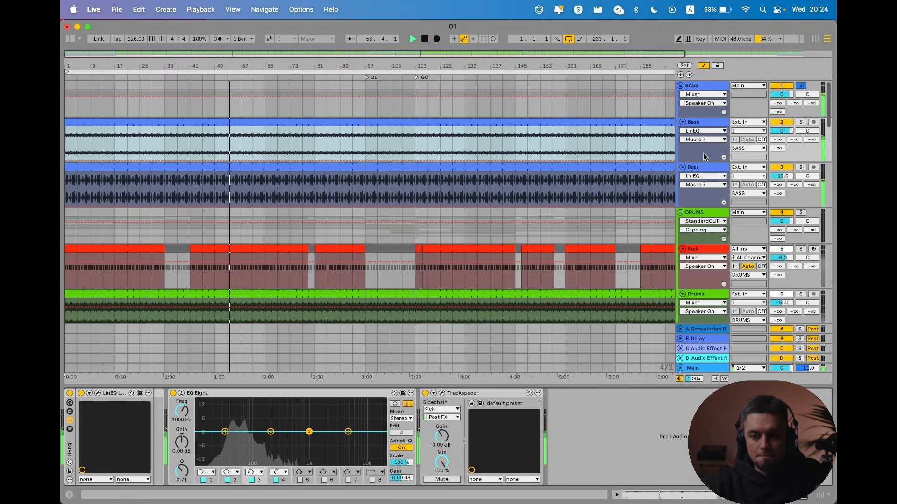
{"action": "left_click", "coordinate": [702, 166]}
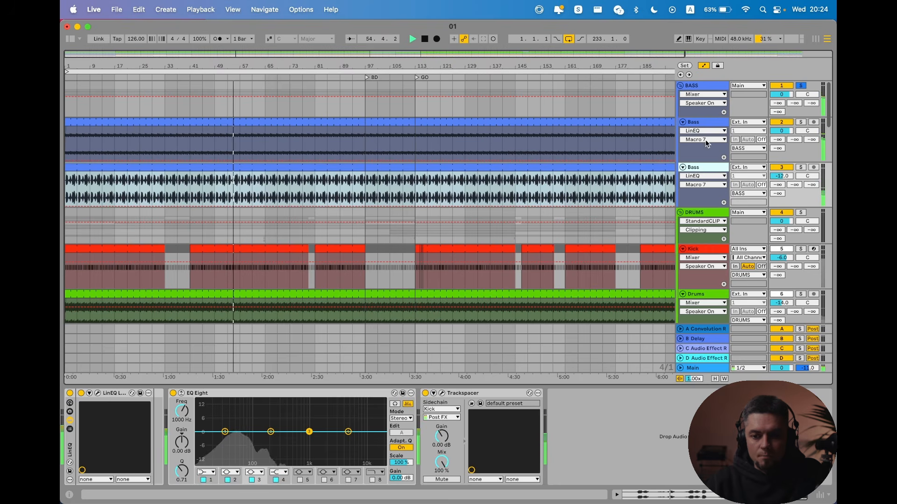
Step: Check the first Bass track's LinEQ low-cut and Trackspacer sidechain settings in their plug-in windows, restarting playback in between
{"action": "left_click", "coordinate": [702, 122]}
{"action": "key", "text": "space"}
{"action": "left_click", "coordinate": [98, 393]}
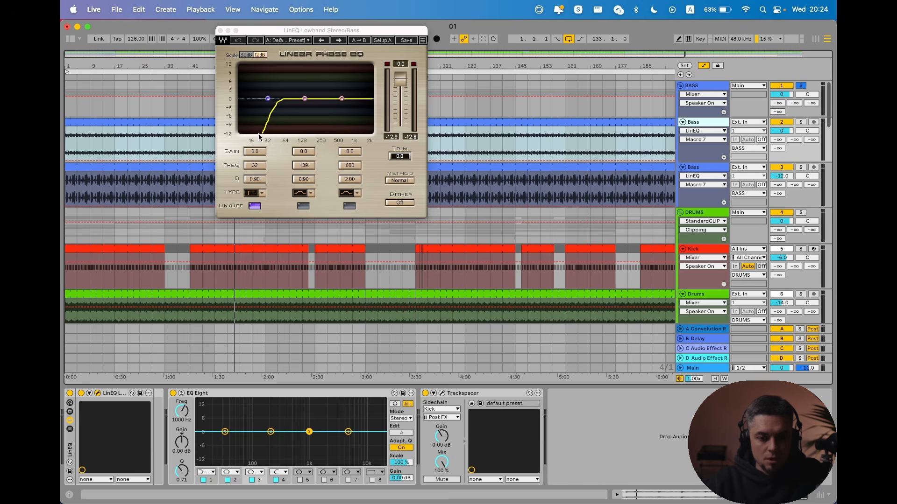
{"action": "left_click", "coordinate": [221, 31]}
{"action": "key", "text": "space"}
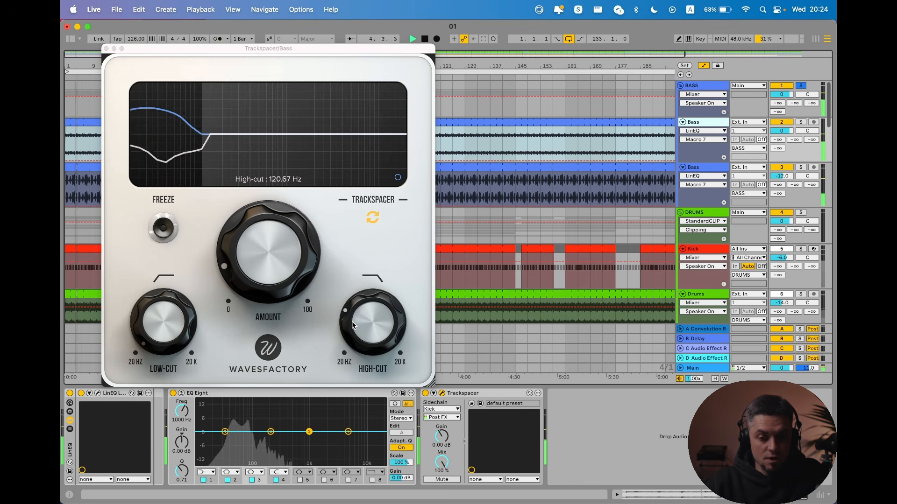
{"action": "left_click", "coordinate": [107, 49]}
Step: Solo the second Bass track with its devices shown and open its LinEQ plug-in window
{"action": "left_click", "coordinate": [800, 168]}
{"action": "left_click", "coordinate": [719, 168]}
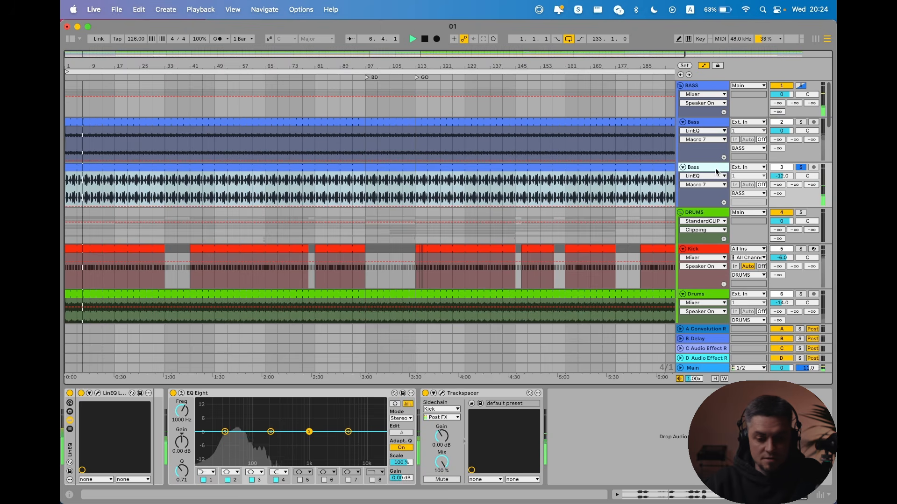
{"action": "left_click", "coordinate": [98, 394]}
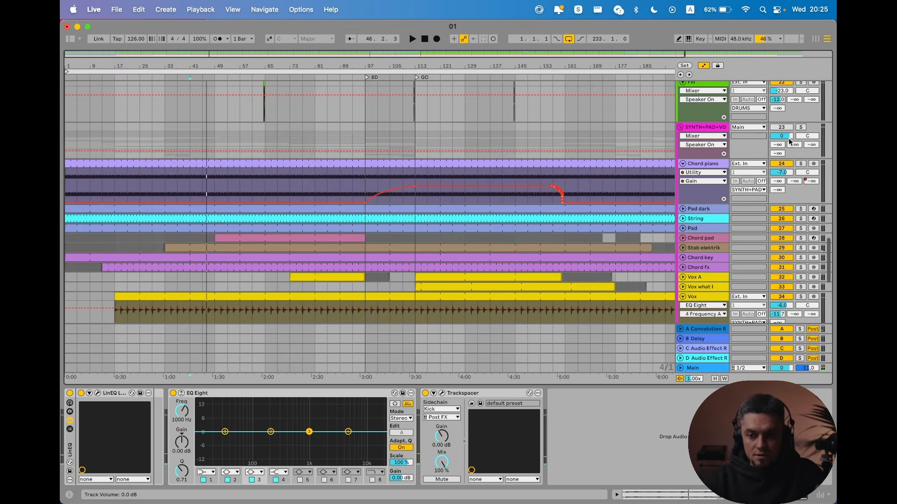
Step: Switch off the SYNTH+PAD+VOX group's effect rack, solo the group and start playback from the insert marker
{"action": "left_click", "coordinate": [715, 128]}
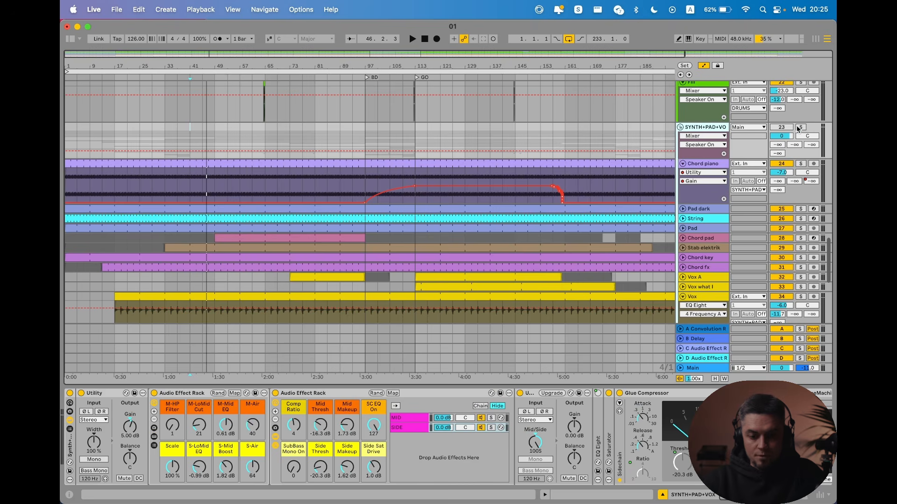
{"action": "left_click", "coordinate": [70, 394]}
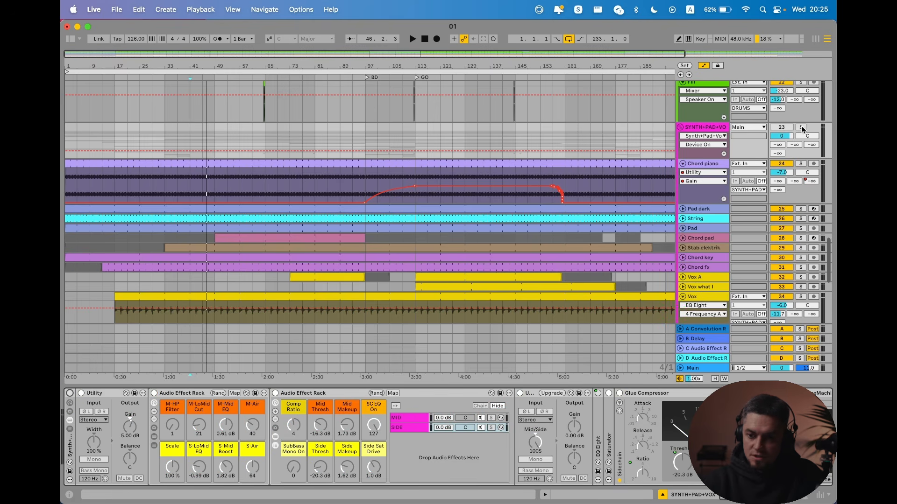
{"action": "left_click", "coordinate": [800, 127]}
{"action": "key", "text": "space"}
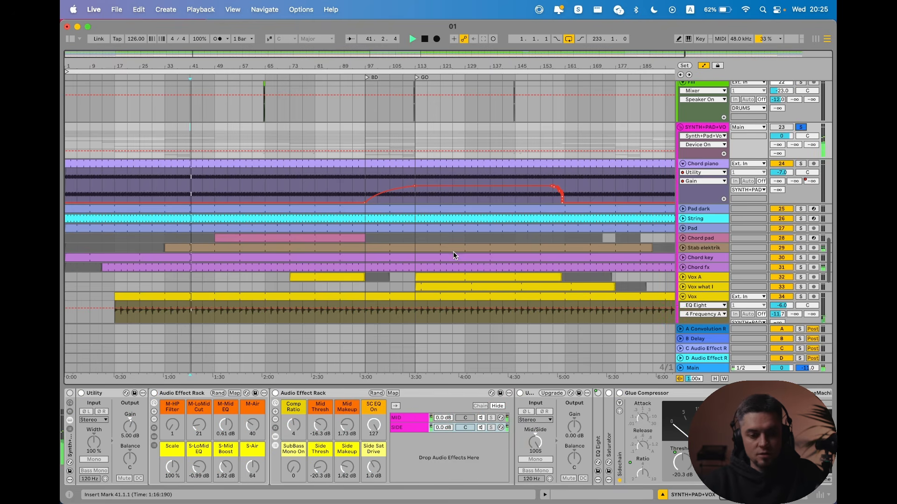
Step: Look through the SYNTH+PAD+VOX group's tracks during playback and unfold them all to expose their clips and automation
{"action": "scroll", "coordinate": [453, 254], "scroll_direction": "down", "scroll_amount": 10}
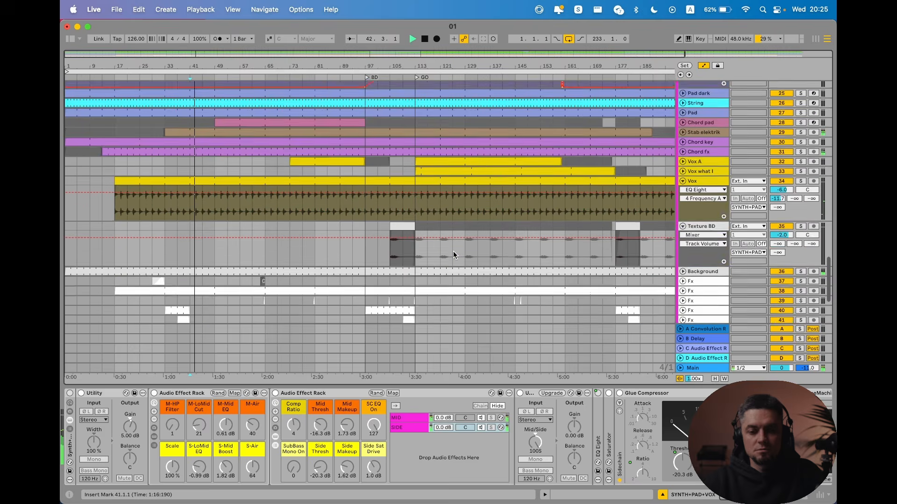
{"action": "scroll", "coordinate": [453, 253], "scroll_direction": "up", "scroll_amount": 7}
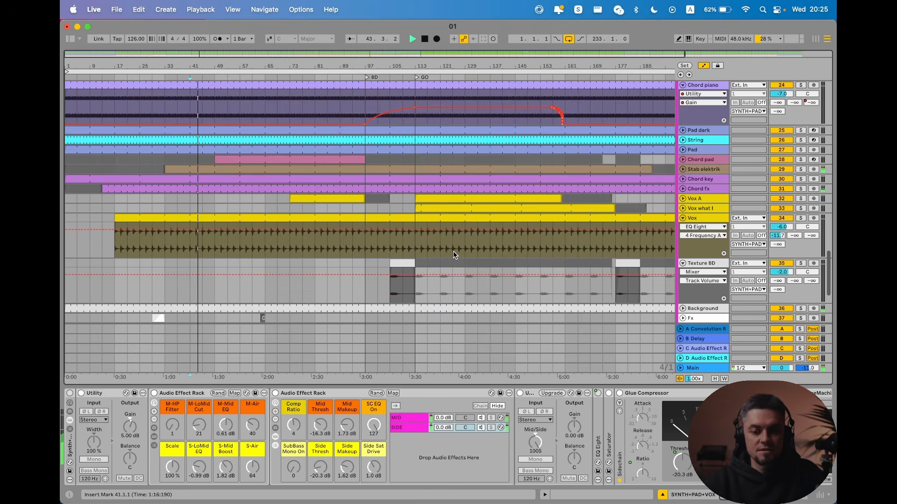
{"action": "scroll", "coordinate": [453, 255], "scroll_direction": "up", "scroll_amount": 5}
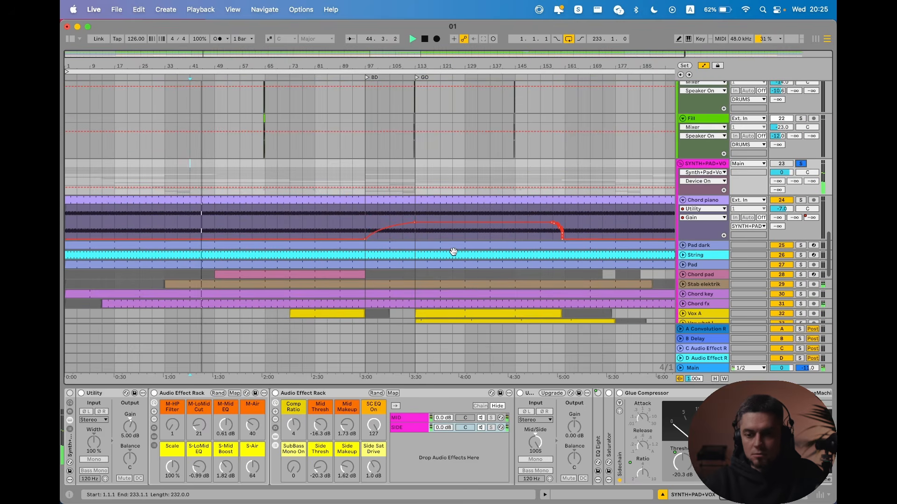
{"action": "scroll", "coordinate": [660, 225], "scroll_direction": "down", "scroll_amount": 3}
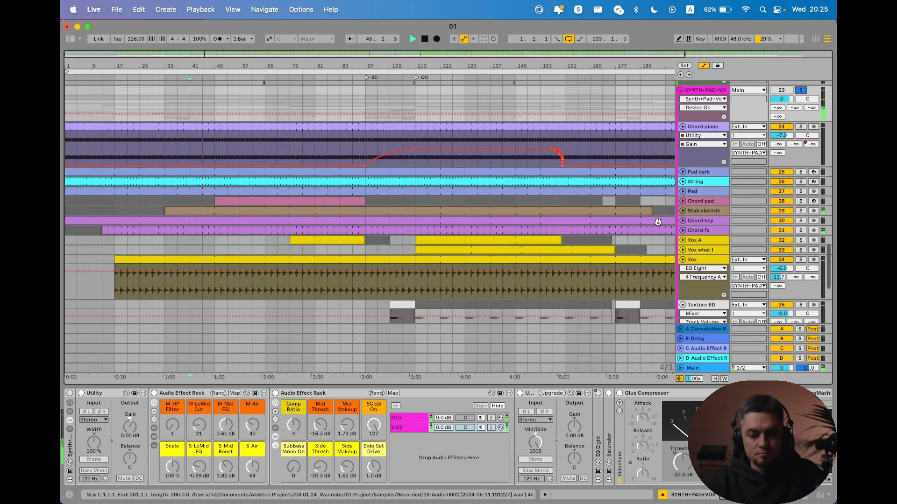
{"action": "left_click", "coordinate": [707, 174]}
{"action": "scroll", "coordinate": [683, 173], "scroll_direction": "down", "scroll_amount": 13}
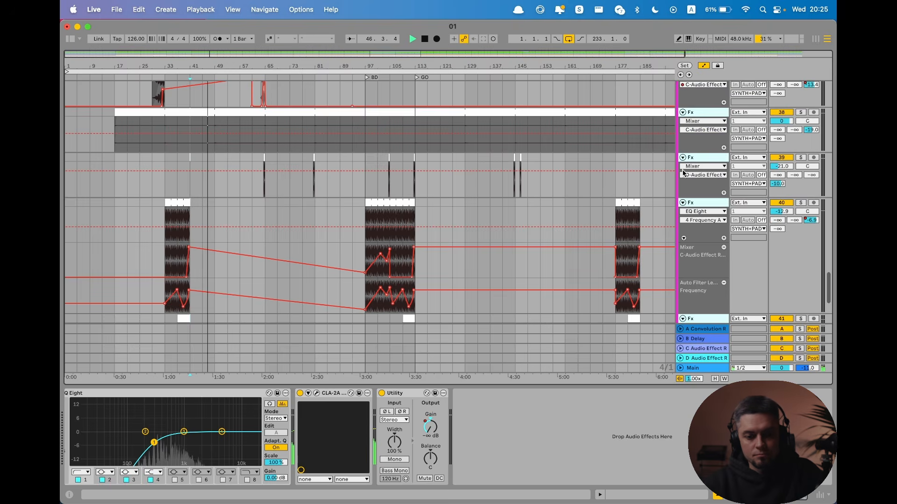
{"action": "scroll", "coordinate": [684, 173], "scroll_direction": "up", "scroll_amount": 10}
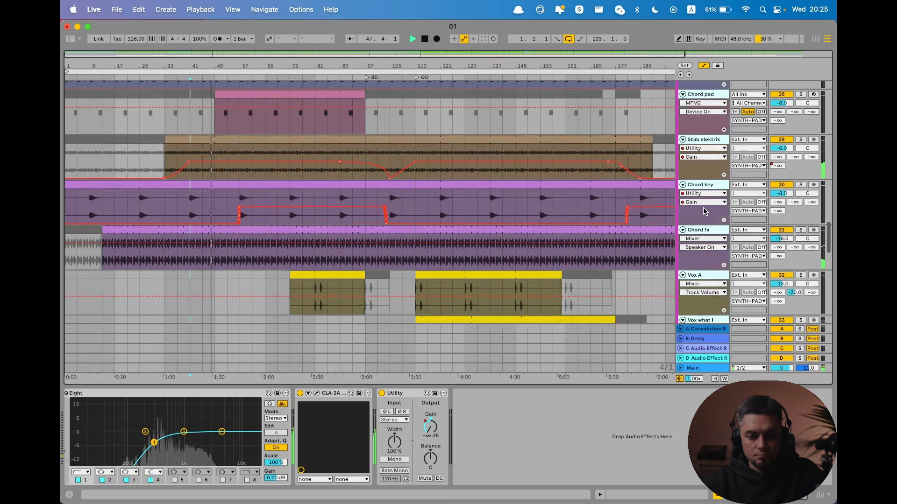
{"action": "scroll", "coordinate": [705, 212], "scroll_direction": "up", "scroll_amount": 5}
Step: Stop playback, deactivate the group's selected tracks and audition the Stab elektrik track solo with its devices shown
{"action": "key", "text": "space"}
{"action": "left_click", "coordinate": [785, 109]}
{"action": "scroll", "coordinate": [690, 205], "scroll_direction": "down", "scroll_amount": 5}
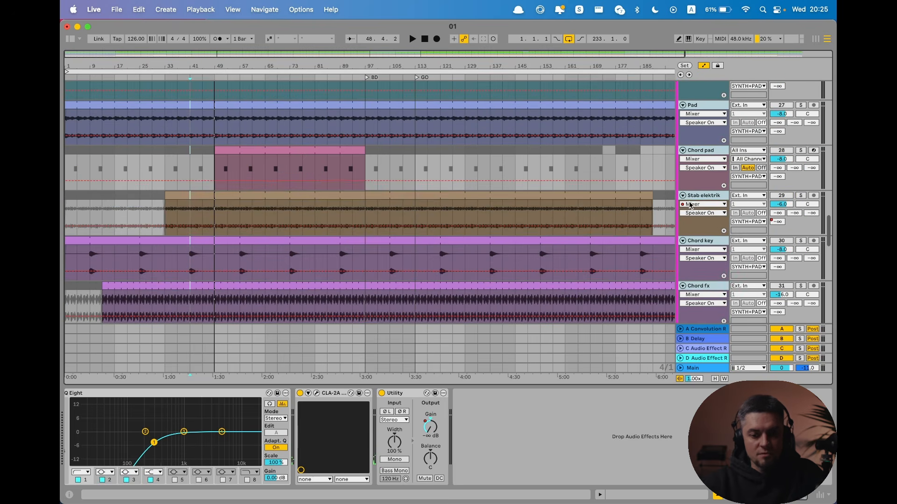
{"action": "left_click", "coordinate": [707, 195]}
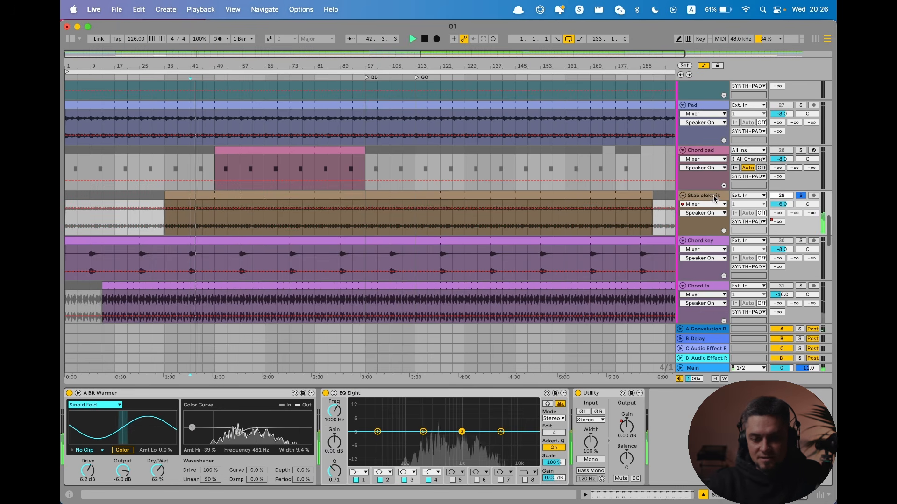
Step: Bypass and re-enable EQ Eight and A Bit Warmer on Stab elektrik for comparison, and show its Utility Gain automation
{"action": "left_click", "coordinate": [325, 393]}
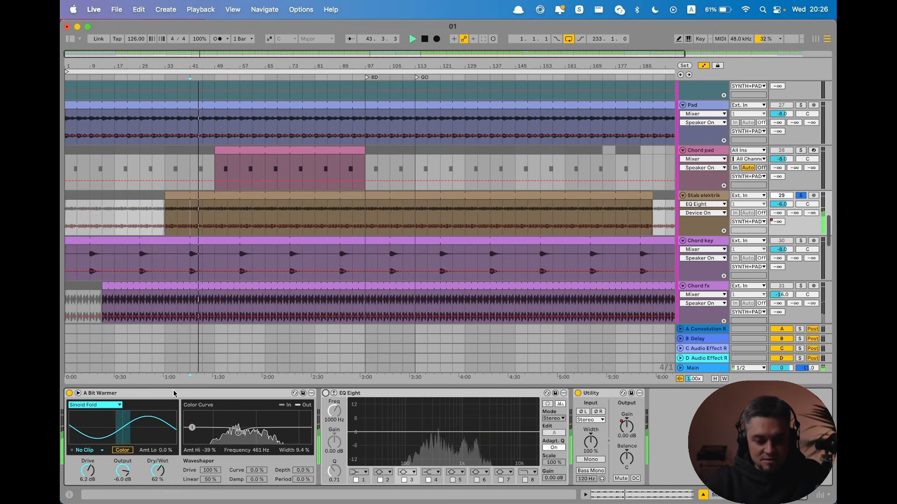
{"action": "left_click", "coordinate": [69, 393]}
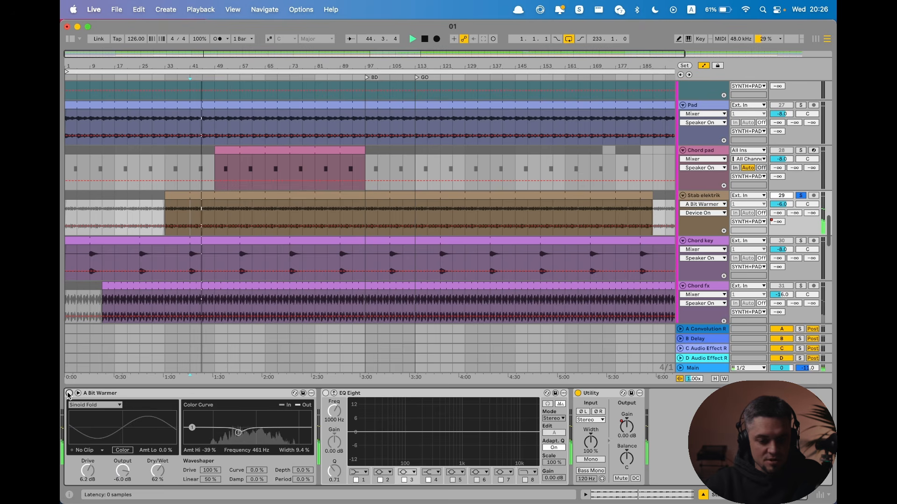
{"action": "left_click", "coordinate": [69, 393]}
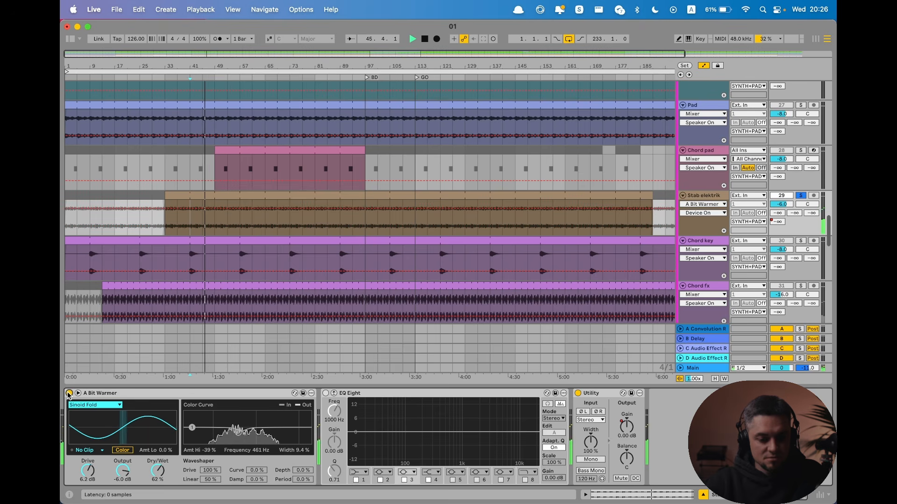
{"action": "left_click", "coordinate": [326, 393]}
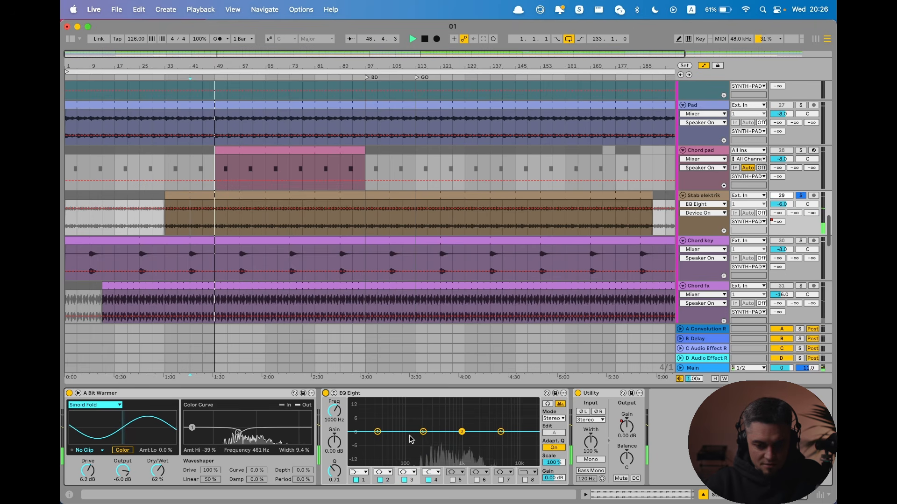
{"action": "left_click", "coordinate": [706, 206]}
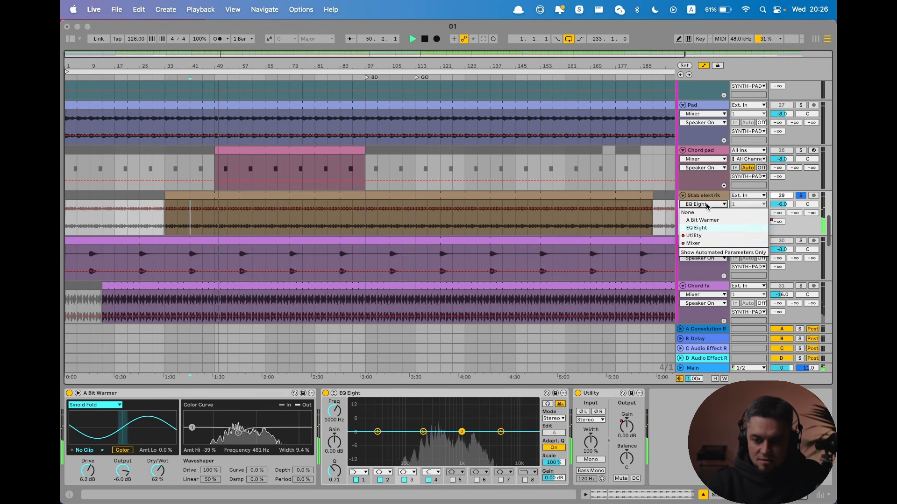
{"action": "left_click", "coordinate": [694, 236]}
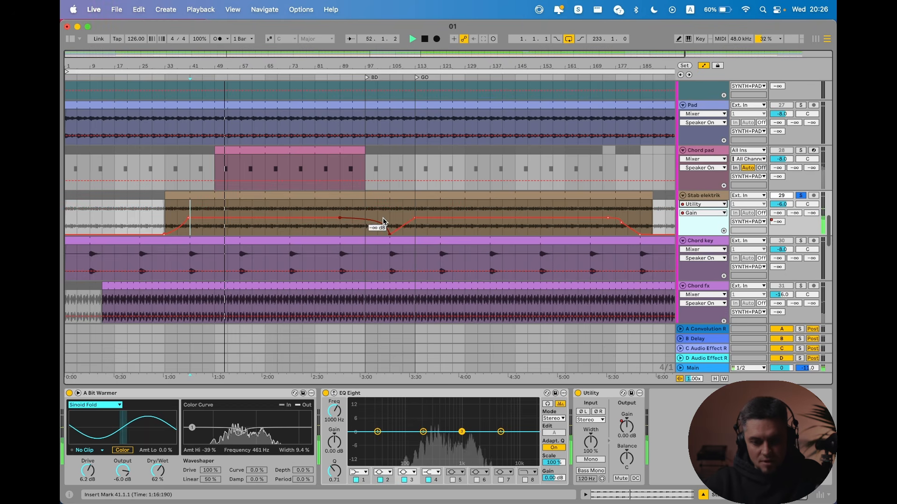
Step: Select the Pad dark track in the SYNTH+PAD+VOX group and check its devices
{"action": "scroll", "coordinate": [695, 225], "scroll_direction": "up", "scroll_amount": 3}
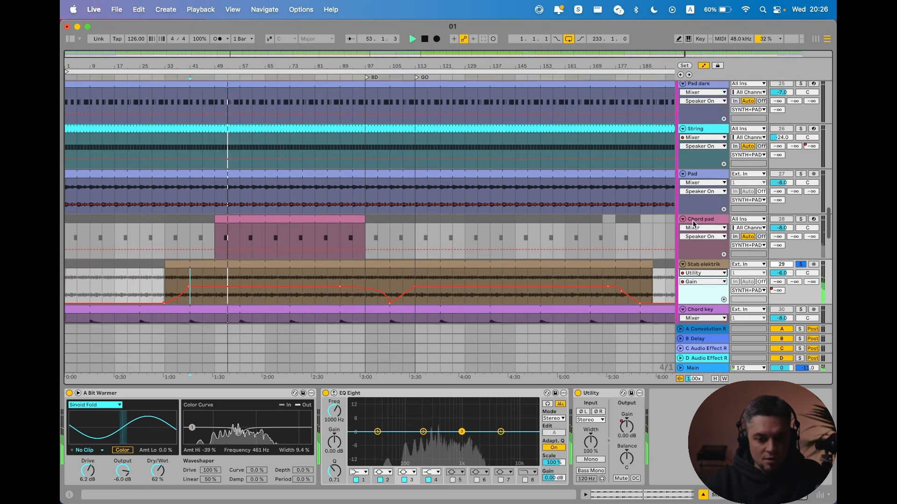
{"action": "scroll", "coordinate": [740, 200], "scroll_direction": "up", "scroll_amount": 4}
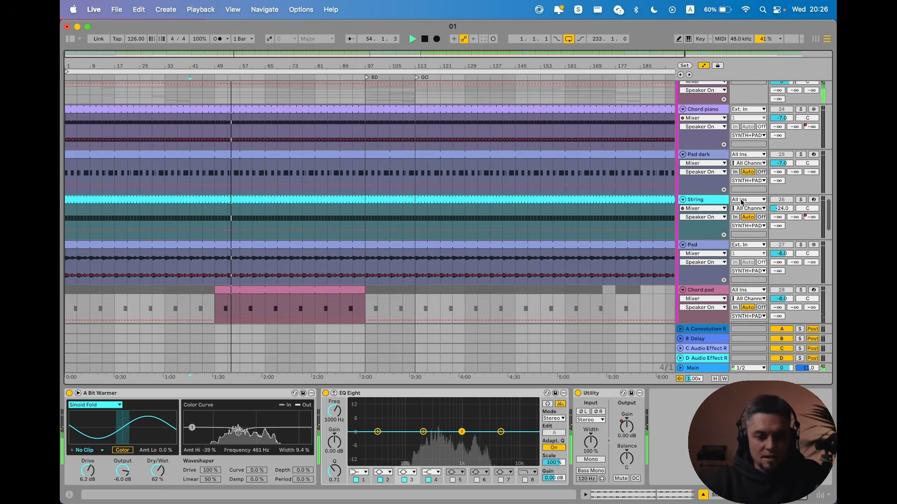
{"action": "left_click", "coordinate": [690, 195]}
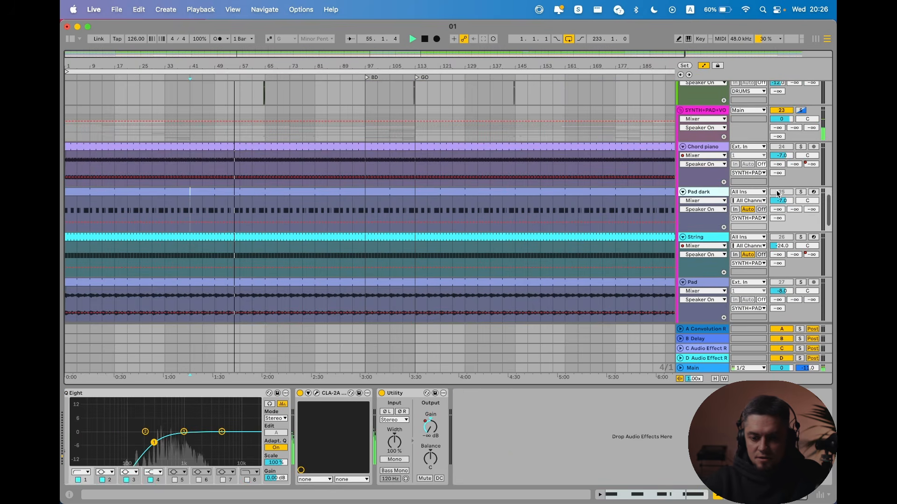
{"action": "left_click", "coordinate": [703, 201]}
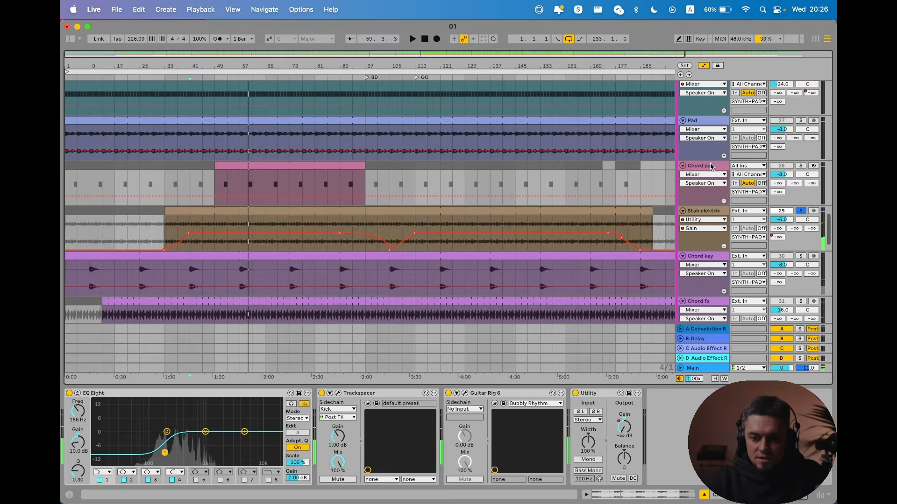
Step: Activate and solo the Chord pad track with its devices shown, and audition it briefly from bar 51.3.1
{"action": "left_click", "coordinate": [710, 166]}
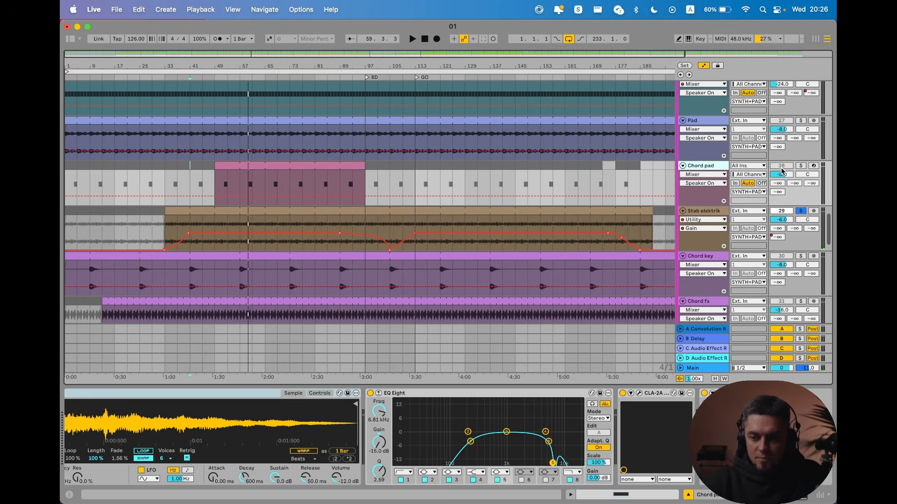
{"action": "left_click", "coordinate": [782, 168]}
{"action": "left_click_drag", "start_coordinate": [225, 65], "coordinate": [225, 198]}
{"action": "left_click", "coordinate": [207, 191]}
{"action": "key", "text": "space"}
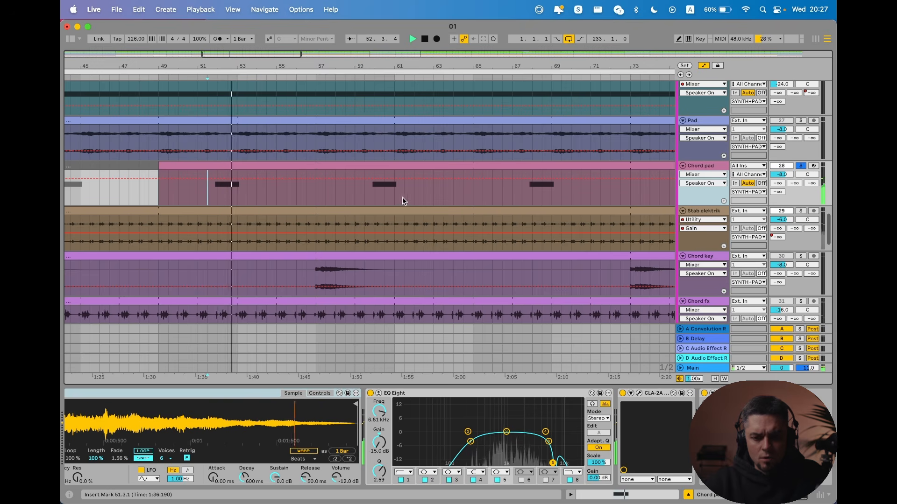
{"action": "key", "text": "space"}
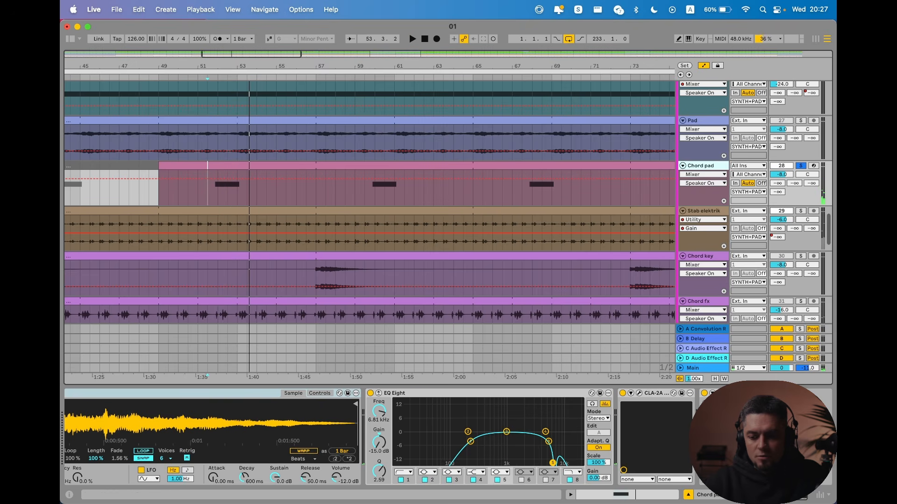
Step: Examine the Chord pad's sample instrument and EQ Eight, and open the CLA-2A compressor and the plug-in following it
{"action": "scroll", "coordinate": [388, 437], "scroll_direction": "left", "scroll_amount": 3}
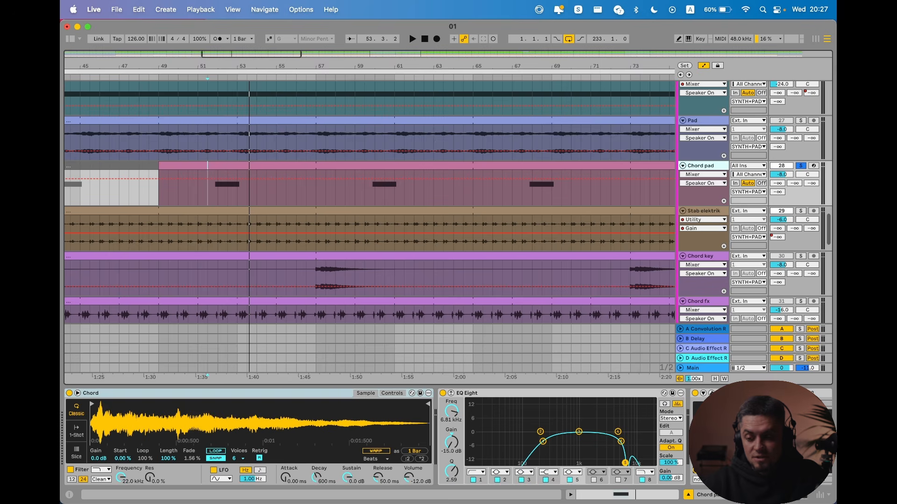
{"action": "scroll", "coordinate": [374, 440], "scroll_direction": "right", "scroll_amount": 3}
{"action": "left_click", "coordinate": [639, 394]}
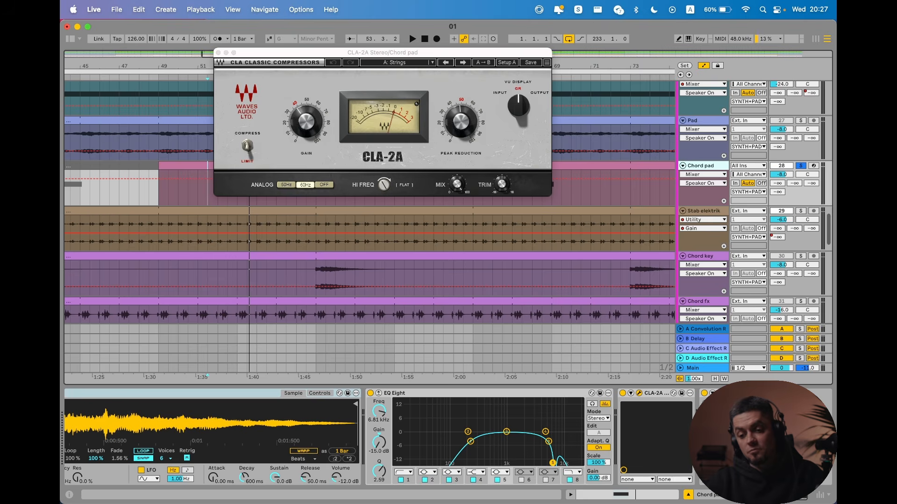
{"action": "left_click", "coordinate": [720, 393]}
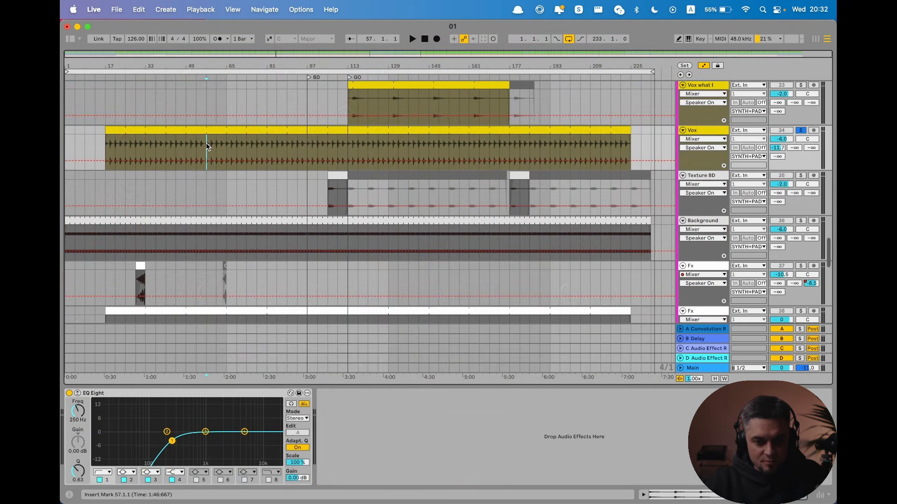
Step: Audition the soloed Vox track from bar 57.1.1 and open its clip to view the gain envelope
{"action": "left_click", "coordinate": [207, 142]}
{"action": "left_click", "coordinate": [215, 131]}
{"action": "key", "text": "space"}
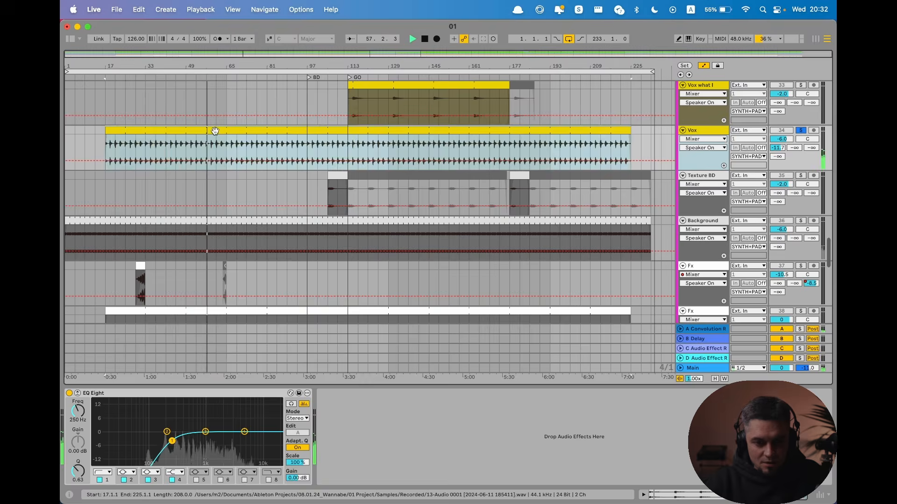
{"action": "double_click", "coordinate": [215, 131]}
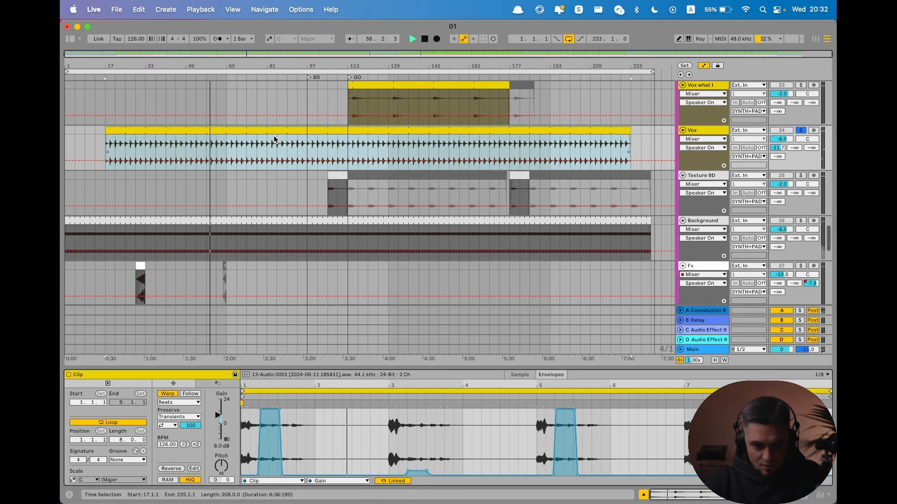
Step: Split bars 33 to 41 out of the Vox clip and audition them with the Gain envelope drawn flat at full level
{"action": "left_click_drag", "start_coordinate": [149, 152], "coordinate": [165, 152]}
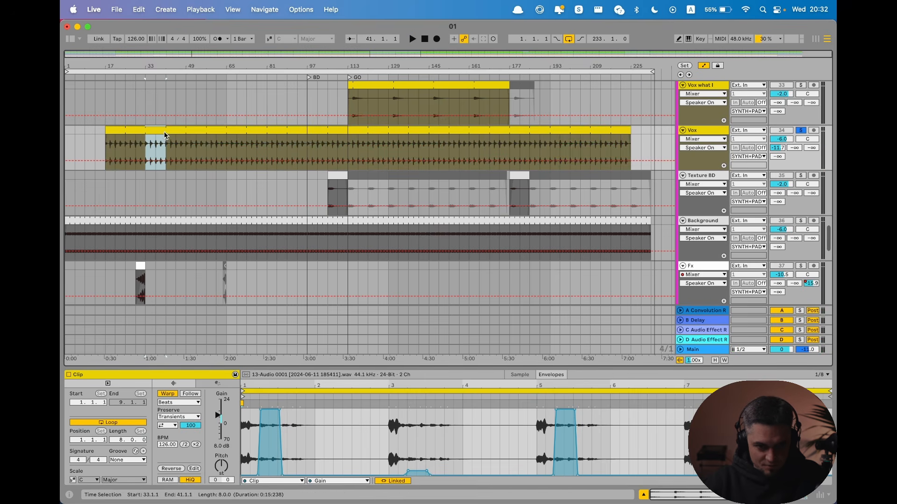
{"action": "key", "text": "super+e"}
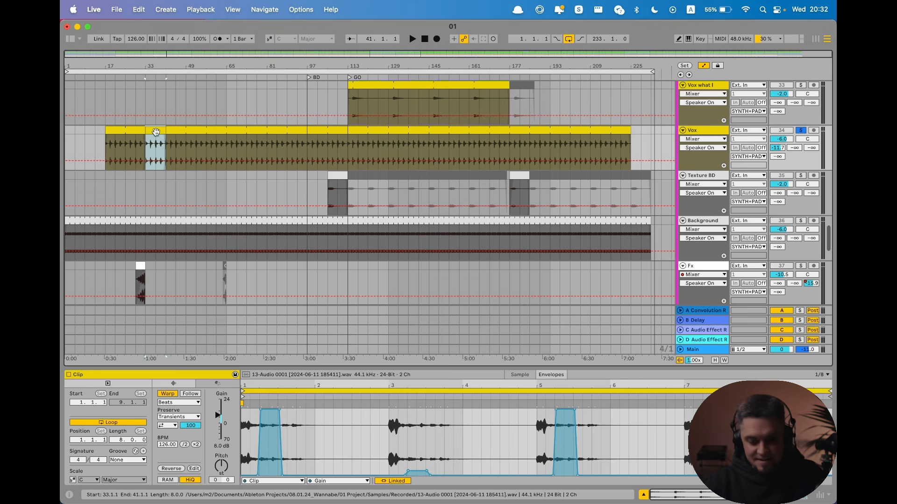
{"action": "key", "text": "b"}
{"action": "mouse_move", "coordinate": [824, 417]}
{"action": "left_mouse_down"}
{"action": "mouse_move", "coordinate": [817, 406]}
{"action": "mouse_move", "coordinate": [232, 335]}
{"action": "left_mouse_up"}
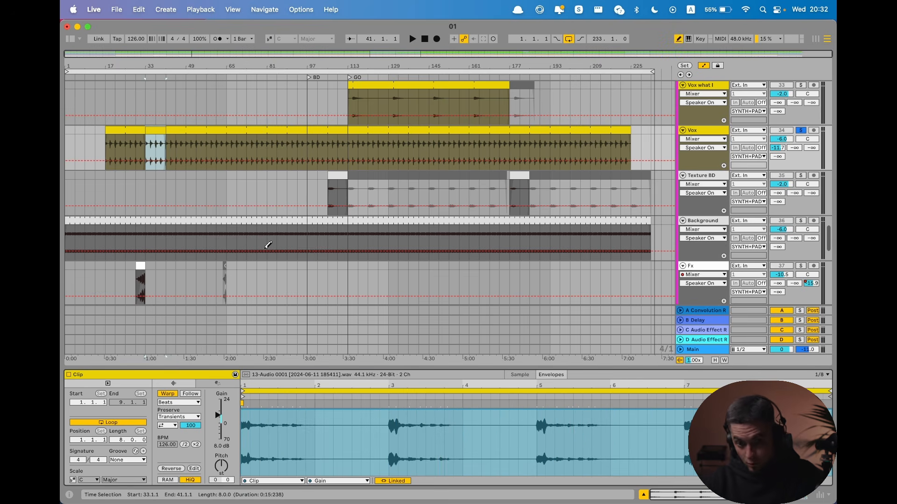
{"action": "key", "text": "space"}
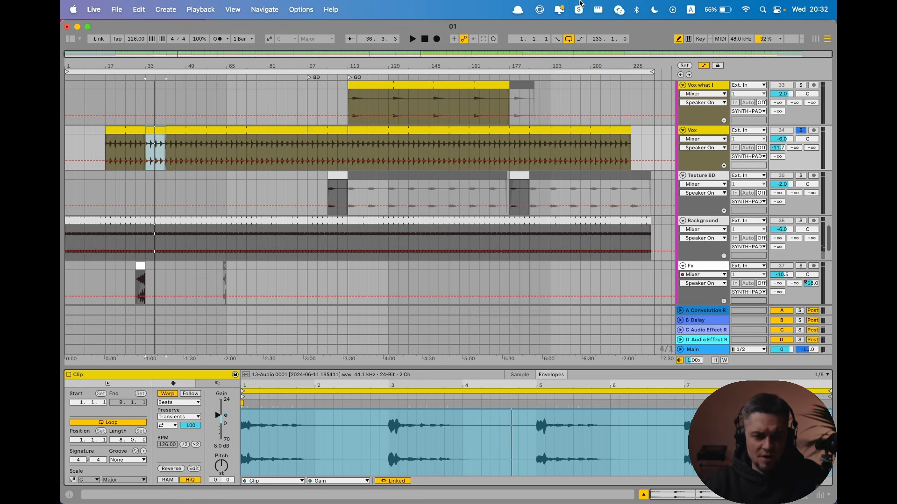
{"action": "left_click", "coordinate": [170, 129]}
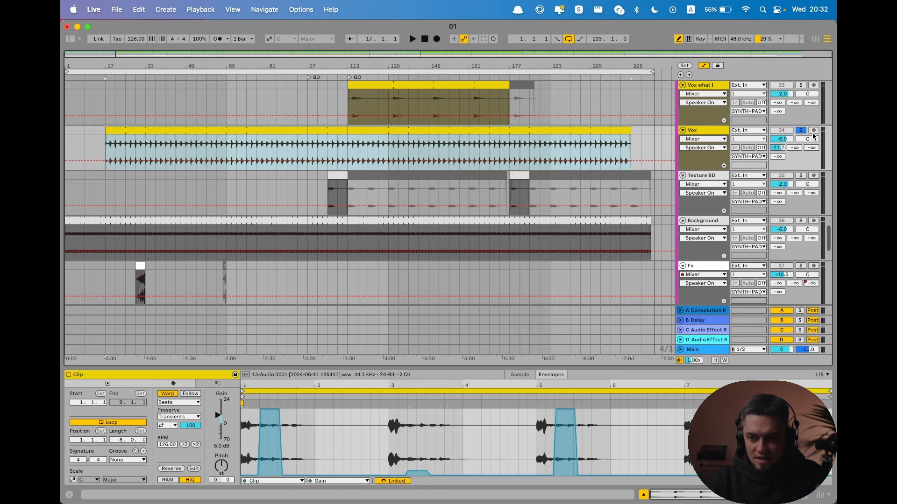
Step: Activate the Vox track and audition it from bar 33.1.1, both unsoloed and soloed
{"action": "left_click", "coordinate": [786, 131]}
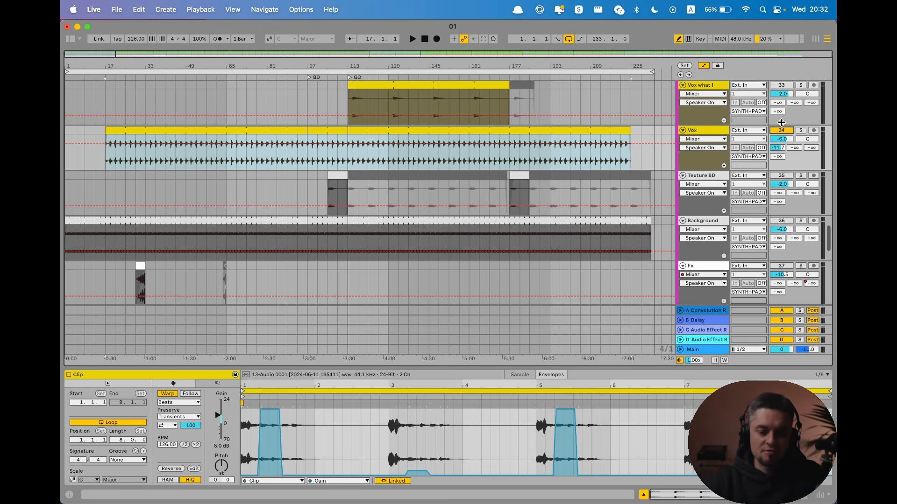
{"action": "left_click", "coordinate": [145, 159]}
{"action": "key", "text": "space"}
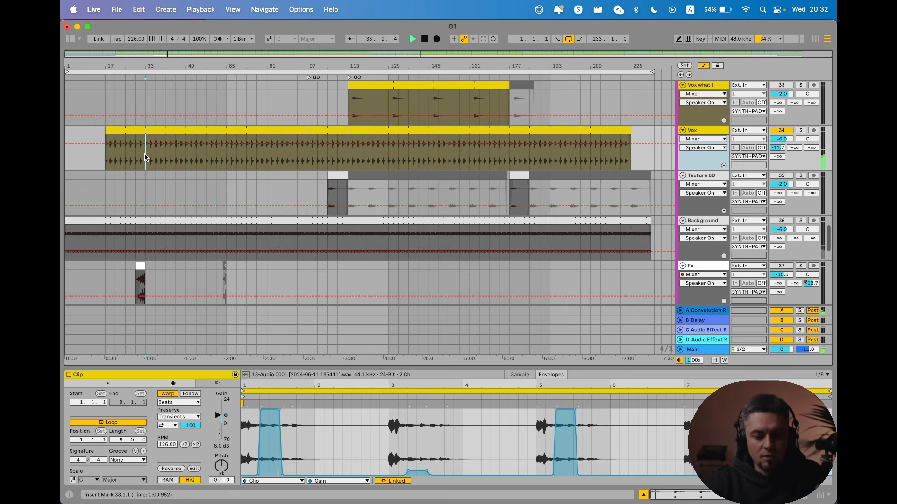
{"action": "key", "text": "space"}
{"action": "left_click", "coordinate": [802, 131]}
{"action": "key", "text": "space"}
{"action": "left_click", "coordinate": [801, 131]}
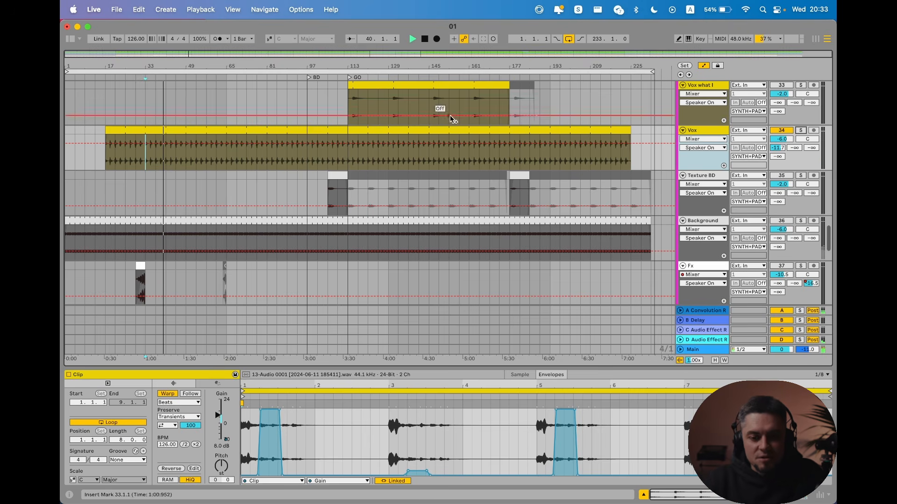
Step: Check the devices of the Chord piano, Pad dark and String tracks in the SYNTH+PAD+VOX group
{"action": "scroll", "coordinate": [344, 177], "scroll_direction": "down", "scroll_amount": 2}
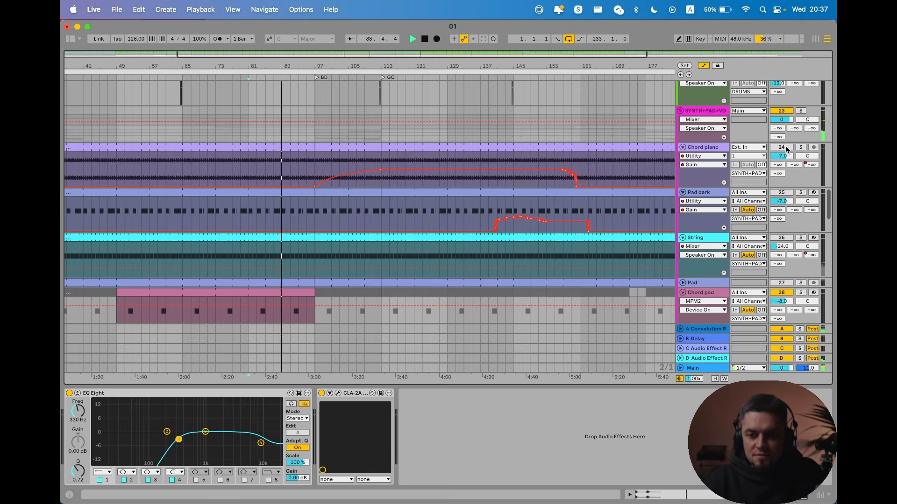
{"action": "left_click", "coordinate": [707, 148]}
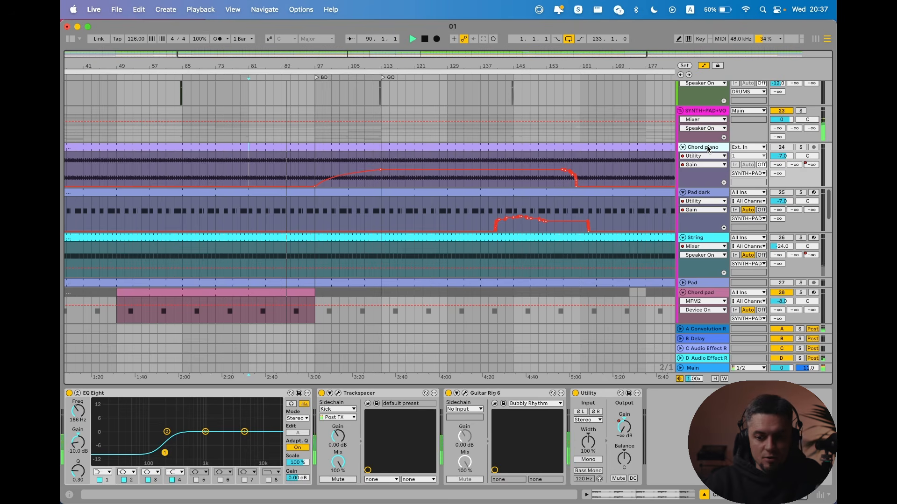
{"action": "left_click", "coordinate": [711, 194]}
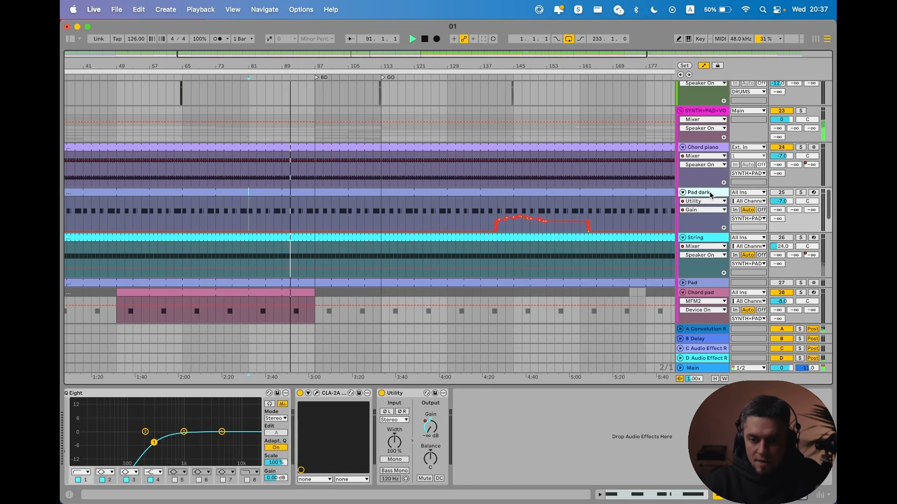
{"action": "left_click", "coordinate": [709, 251]}
{"action": "left_click", "coordinate": [703, 286]}
Step: Stop playback, activate and solo the String track, and set the playback start to bar 73.1.1
{"action": "key", "text": "space"}
{"action": "left_click", "coordinate": [787, 239]}
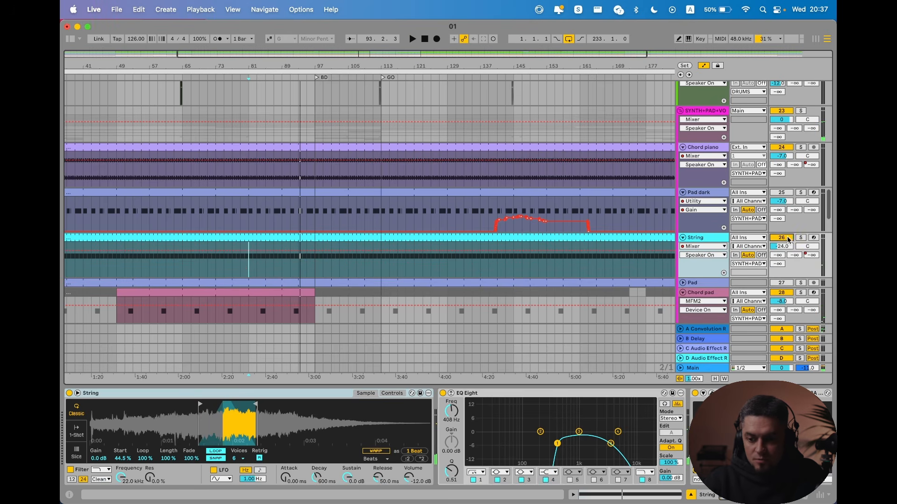
{"action": "left_click", "coordinate": [800, 238]}
{"action": "left_click", "coordinate": [216, 265]}
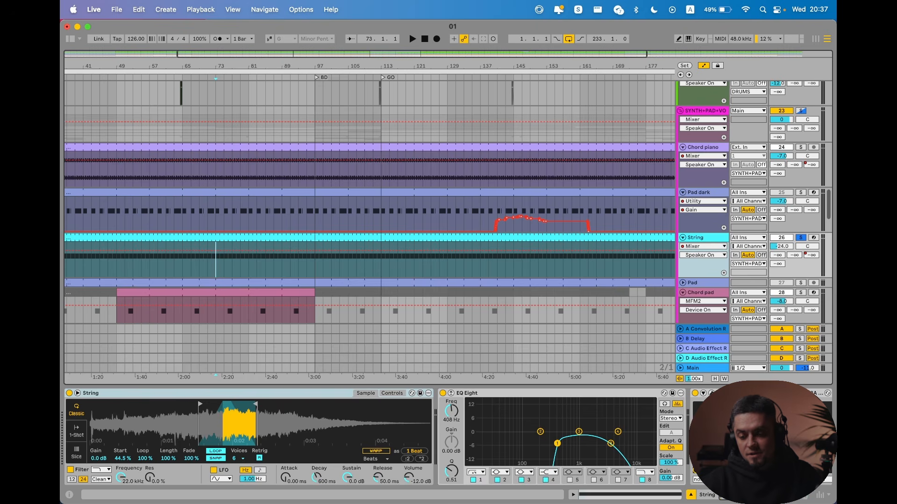
Step: Bring up the start of Pad dark's device chain and examine the Bazille synth's MA Cell preset during playback
{"action": "scroll", "coordinate": [640, 396], "scroll_direction": "right", "scroll_amount": 3}
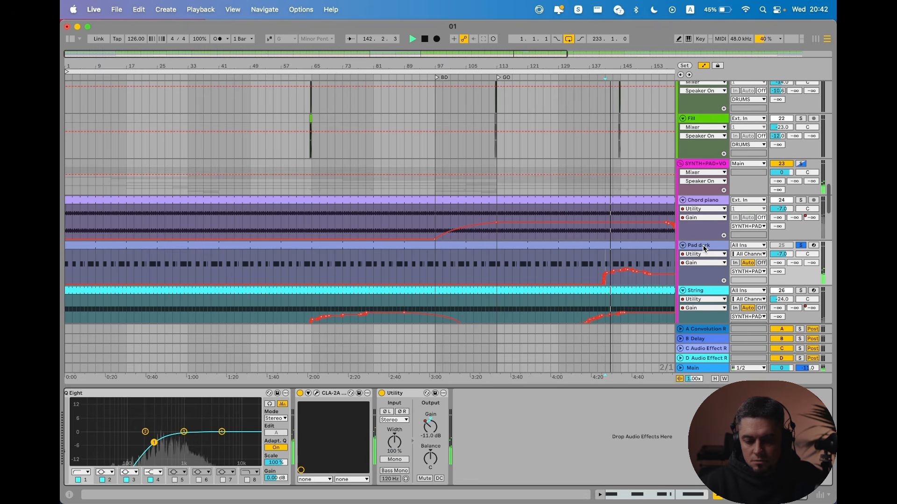
{"action": "scroll", "coordinate": [243, 437], "scroll_direction": "left", "scroll_amount": 5}
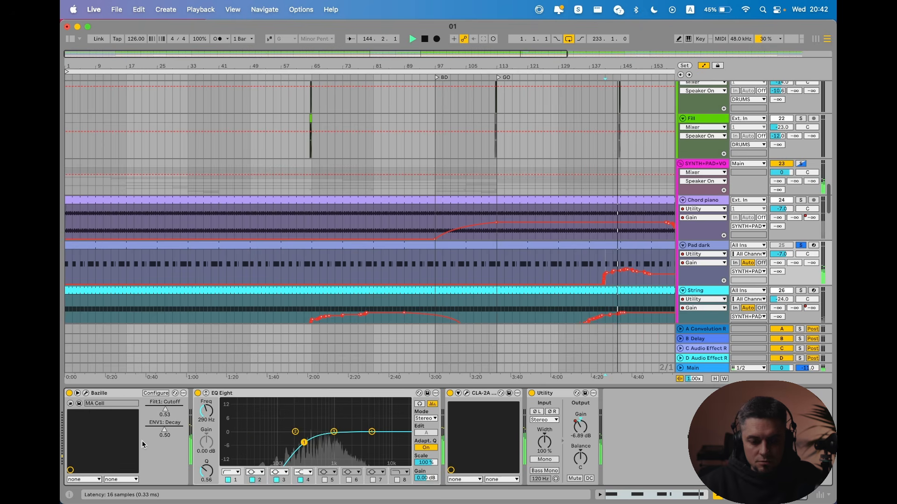
{"action": "left_click", "coordinate": [86, 393]}
{"action": "left_click_drag", "start_coordinate": [645, 46], "coordinate": [506, 50]}
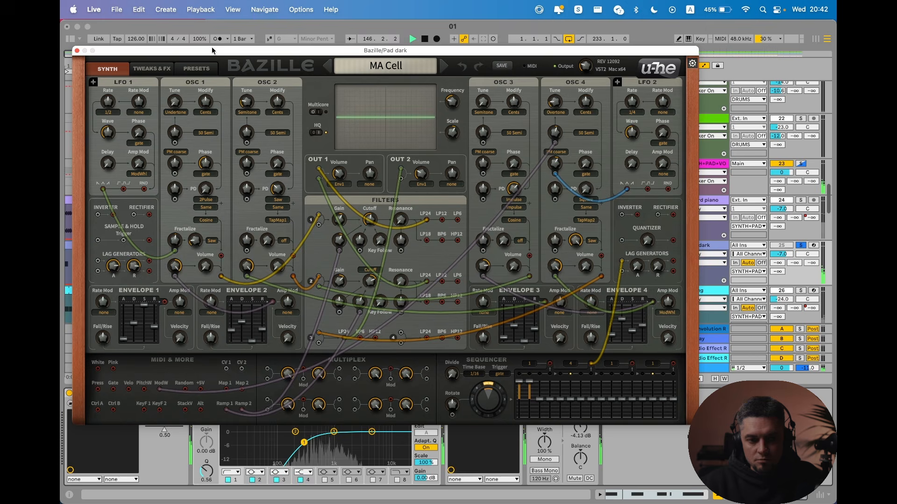
{"action": "left_click", "coordinate": [77, 51]}
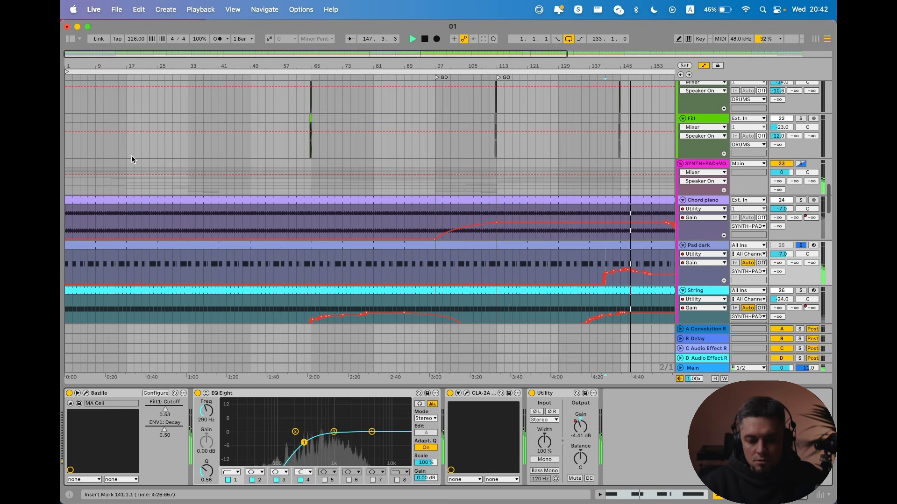
Step: Set Bazille's Filt1: Cutoff to 14.38 and ENV1: Decay to 11.64 % on Pad dark while auditioning the sound
{"action": "left_click", "coordinate": [169, 403]}
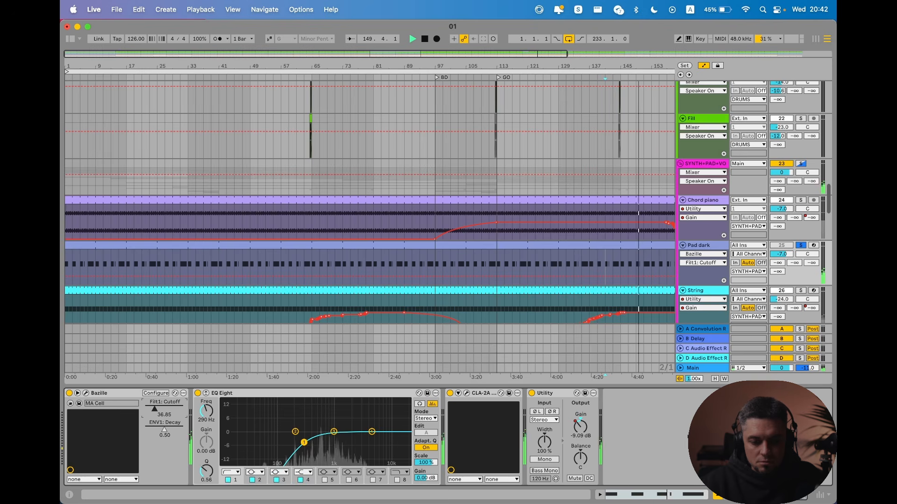
{"action": "key", "text": "space"}
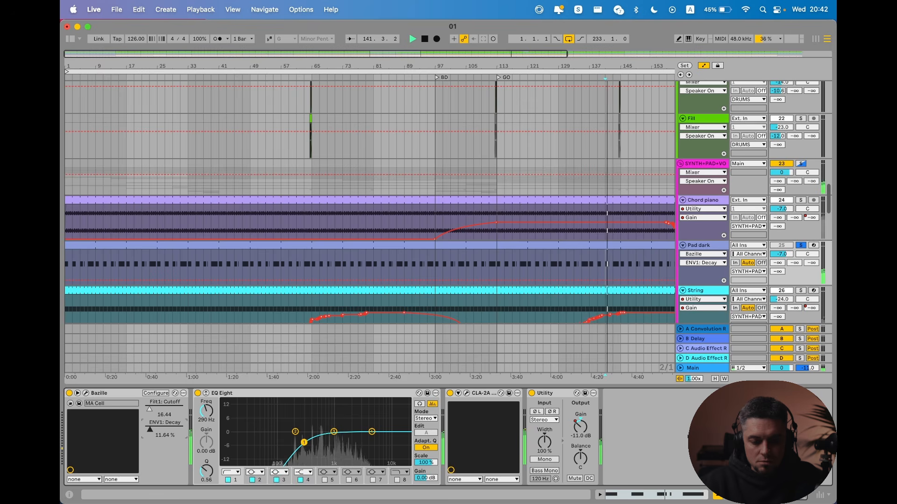
{"action": "left_click_drag", "start_coordinate": [149, 411], "coordinate": [148, 411]}
{"action": "key", "text": "space"}
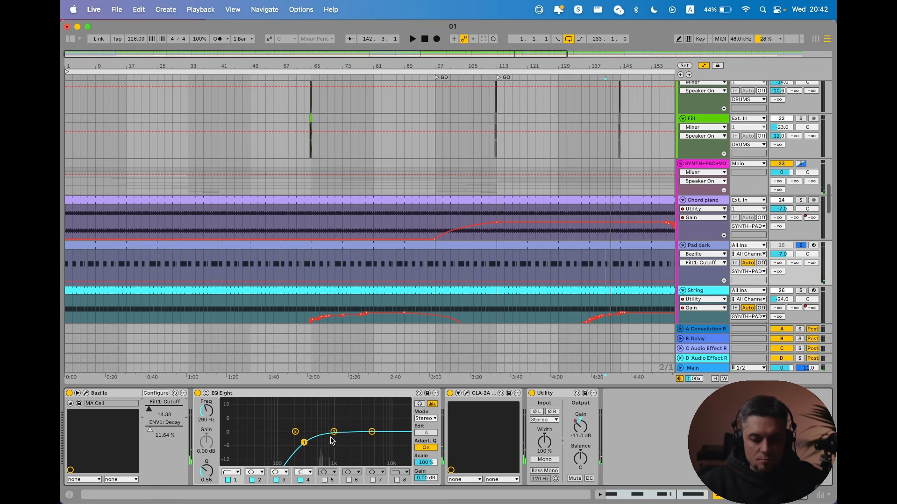
Step: Audition Pad dark with its CLA-2A compressor open and switch the track's automation lane to the Utility device
{"action": "left_click", "coordinate": [467, 394]}
{"action": "key", "text": "space"}
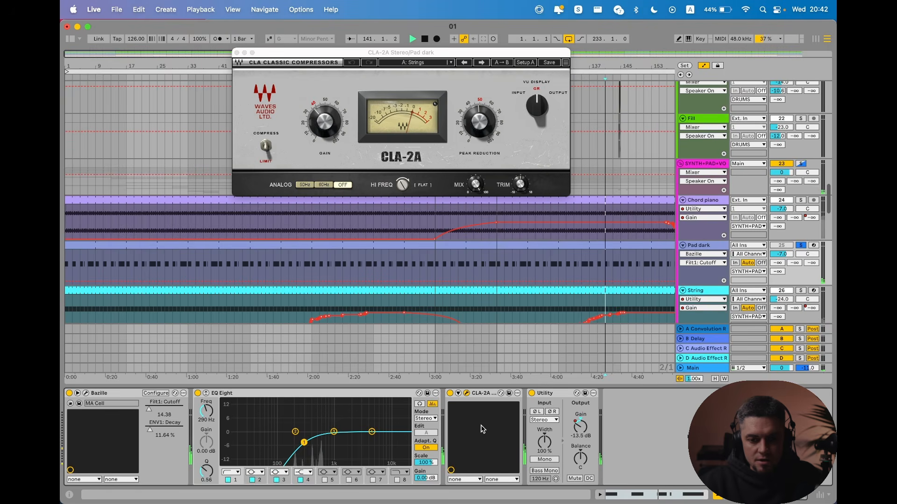
{"action": "scroll", "coordinate": [691, 202], "scroll_direction": "down", "scroll_amount": 3}
{"action": "key", "text": "space"}
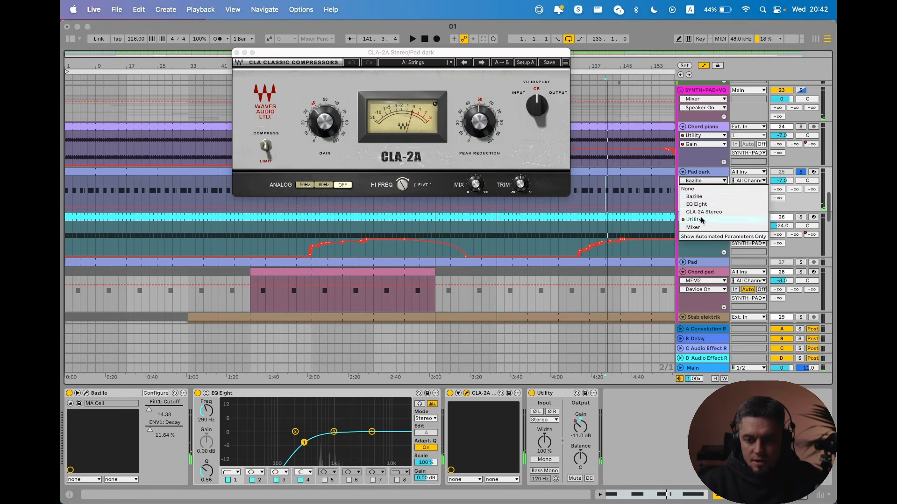
{"action": "left_click", "coordinate": [702, 220]}
{"action": "key", "text": "space"}
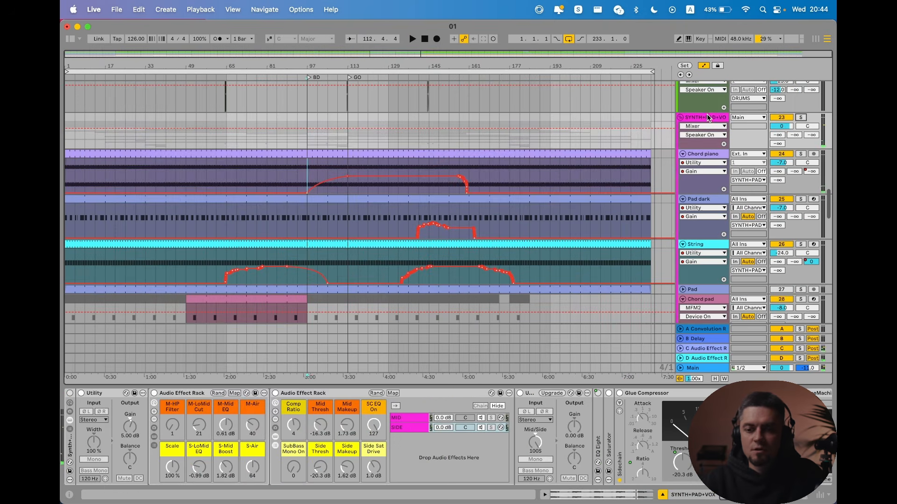
Step: Select the SYNTH+PAD+VOX group track and play the arrangement from bar 97.1.1
{"action": "left_click", "coordinate": [708, 117]}
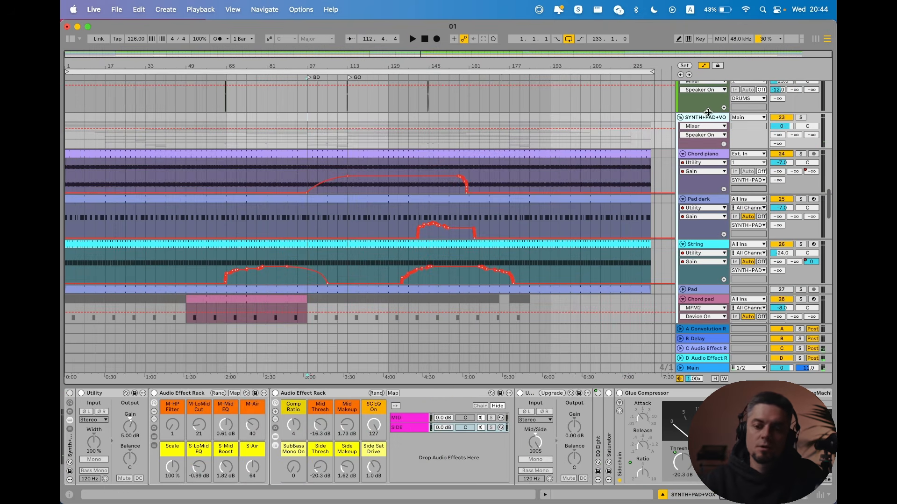
{"action": "left_click", "coordinate": [306, 116]}
{"action": "key", "text": "space"}
Step: Check the device chains and automation parameters of the first Bass track and the Drums track during playback
{"action": "scroll", "coordinate": [471, 164], "scroll_direction": "up", "scroll_amount": 5}
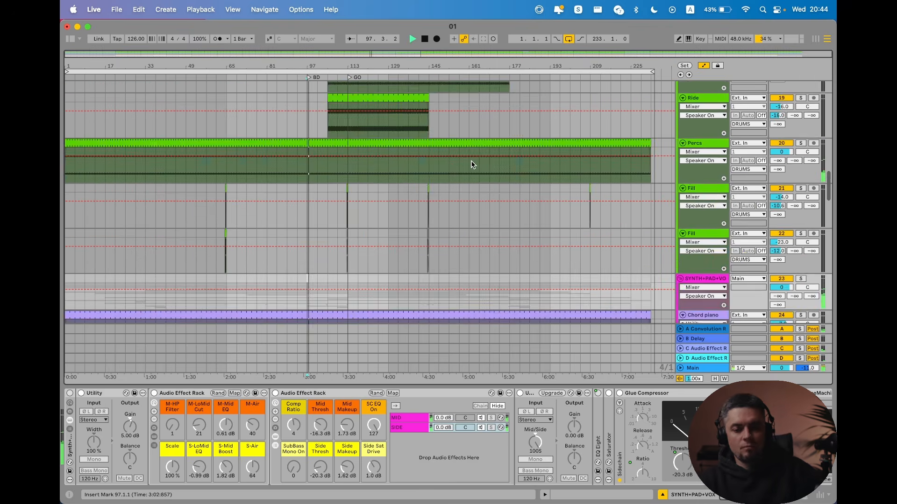
{"action": "scroll", "coordinate": [470, 164], "scroll_direction": "up", "scroll_amount": 5}
{"action": "scroll", "coordinate": [471, 162], "scroll_direction": "up", "scroll_amount": 10}
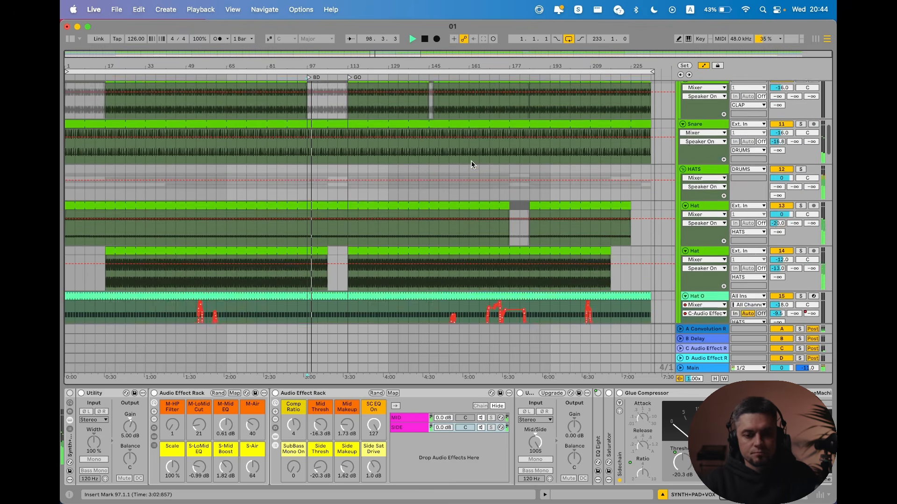
{"action": "scroll", "coordinate": [471, 164], "scroll_direction": "up", "scroll_amount": 4}
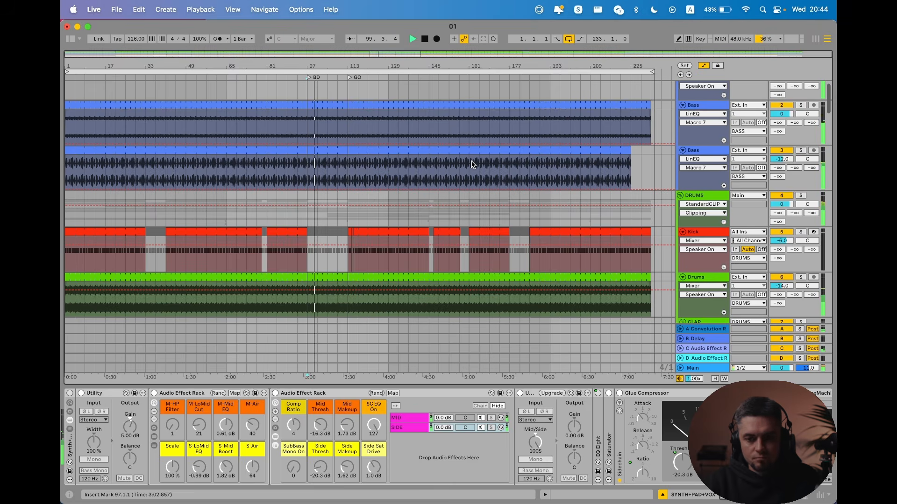
{"action": "left_click", "coordinate": [700, 114]}
{"action": "left_click", "coordinate": [701, 115]}
{"action": "scroll", "coordinate": [412, 151], "scroll_direction": "down", "scroll_amount": 5}
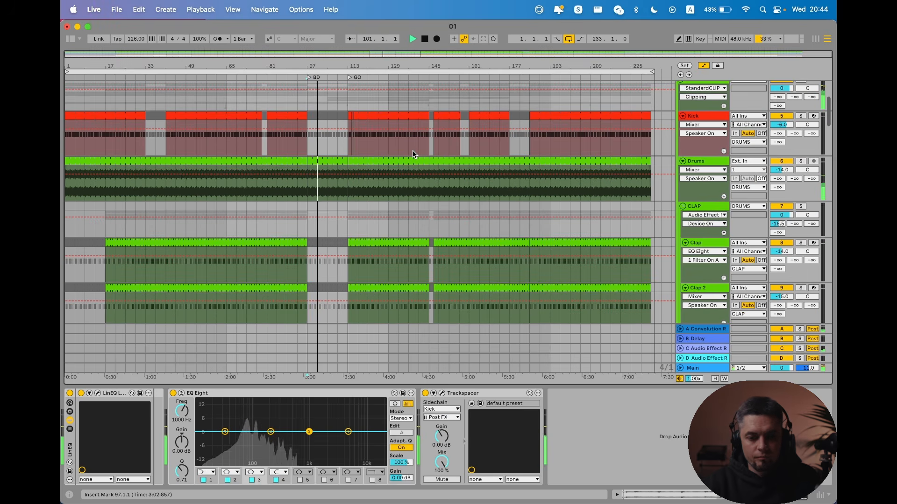
{"action": "left_click", "coordinate": [703, 170]}
{"action": "left_click", "coordinate": [704, 174]}
Step: Check the first Ride track's devices and show the Utility Gain automation on the second Ride track
{"action": "scroll", "coordinate": [482, 192], "scroll_direction": "down", "scroll_amount": 8}
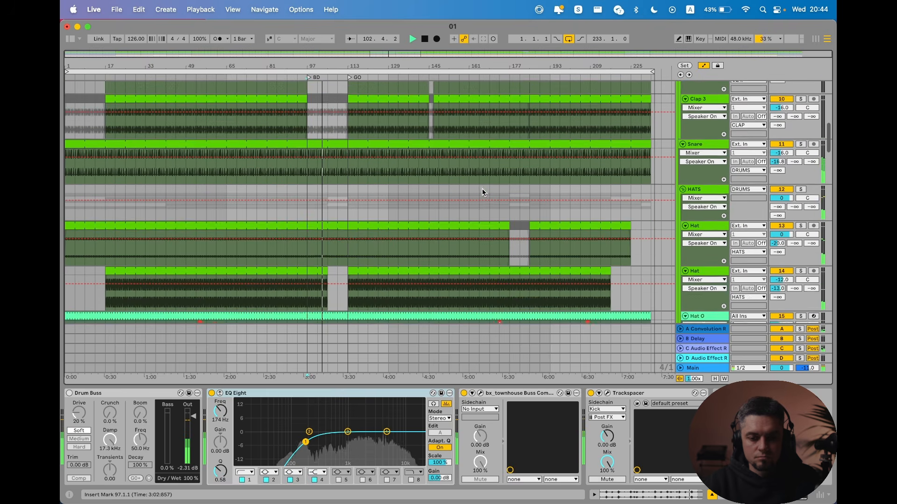
{"action": "scroll", "coordinate": [483, 192], "scroll_direction": "down", "scroll_amount": 4}
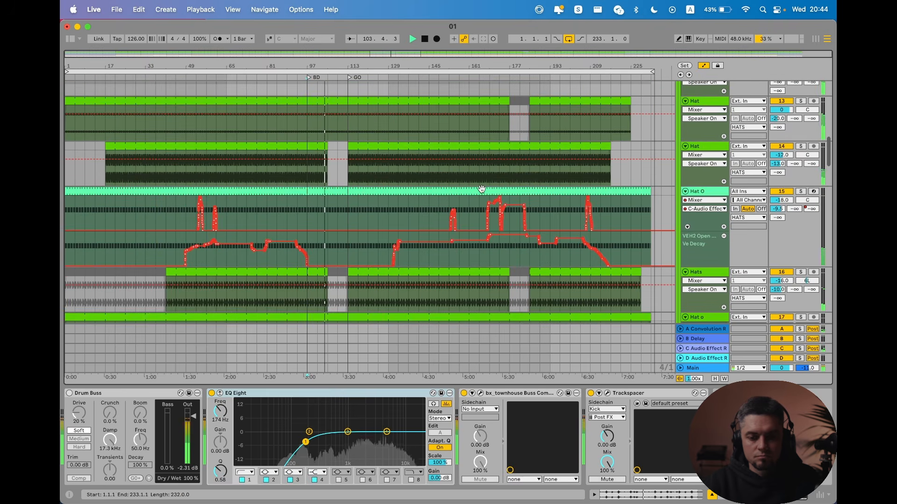
{"action": "scroll", "coordinate": [481, 189], "scroll_direction": "down", "scroll_amount": 5}
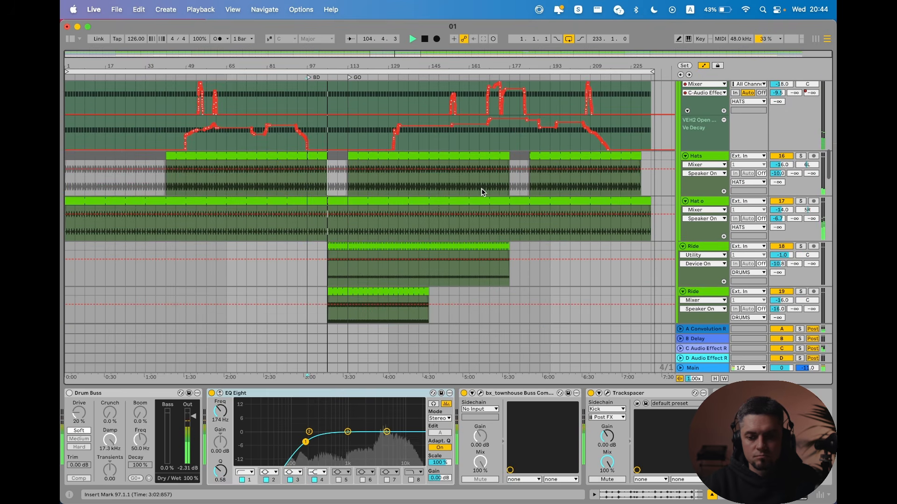
{"action": "scroll", "coordinate": [481, 191], "scroll_direction": "down", "scroll_amount": 3}
{"action": "left_click", "coordinate": [713, 174]}
{"action": "left_click", "coordinate": [714, 176]}
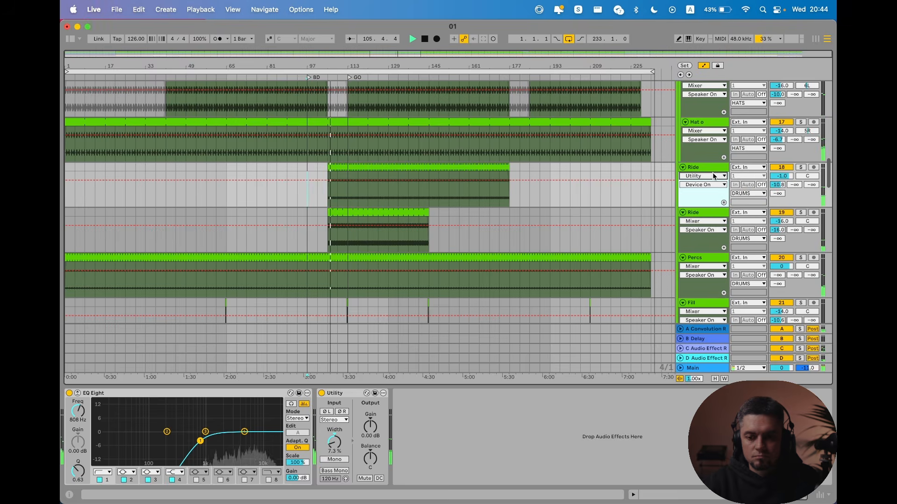
{"action": "left_click", "coordinate": [708, 221]}
{"action": "left_click", "coordinate": [701, 253]}
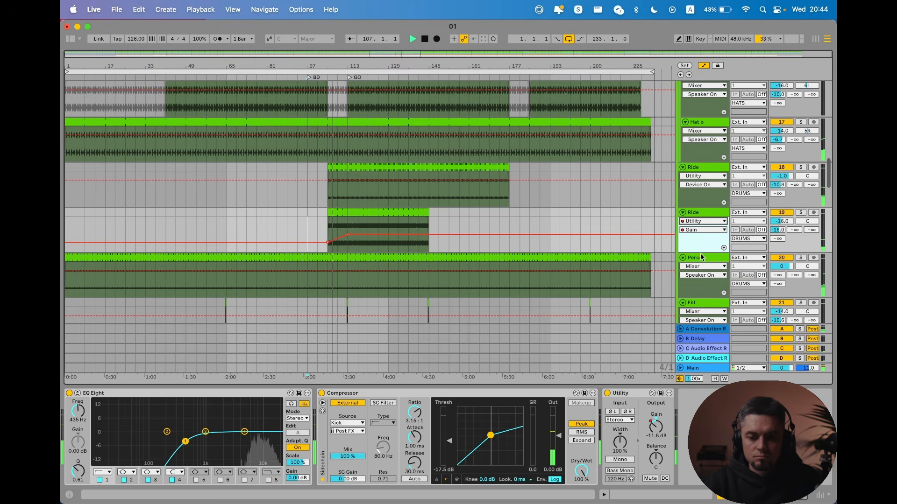
Step: Examine the arrangement of the pad, chord, vocal, texture and Fx tracks as the drop at the GO marker plays
{"action": "scroll", "coordinate": [702, 251], "scroll_direction": "down", "scroll_amount": 3}
{"action": "scroll", "coordinate": [378, 162], "scroll_direction": "down", "scroll_amount": 7}
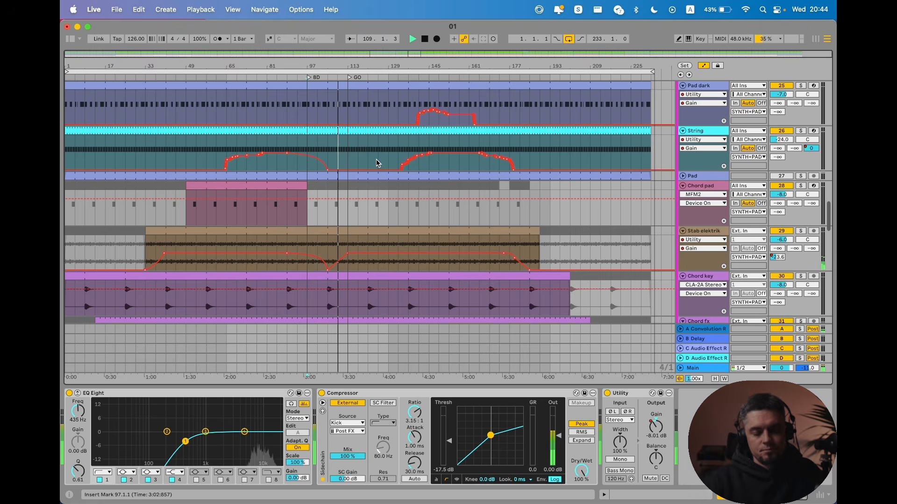
{"action": "scroll", "coordinate": [377, 163], "scroll_direction": "down", "scroll_amount": 12}
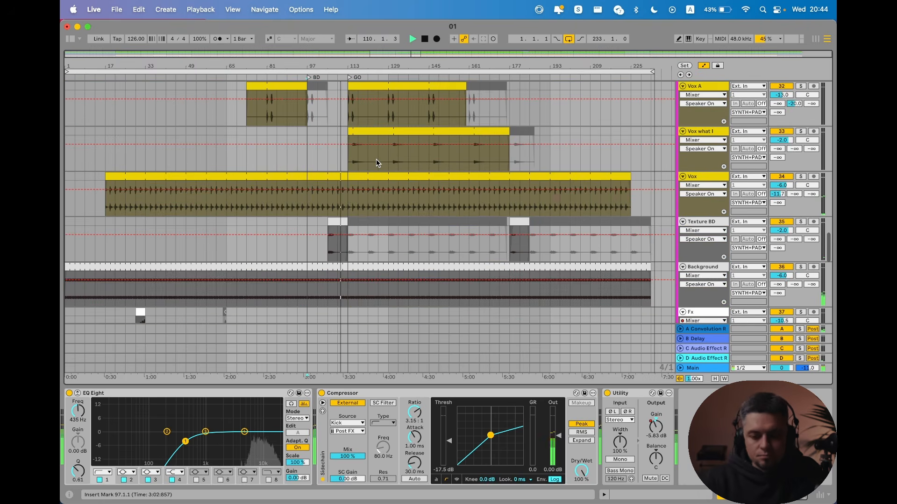
{"action": "scroll", "coordinate": [377, 163], "scroll_direction": "down", "scroll_amount": 8}
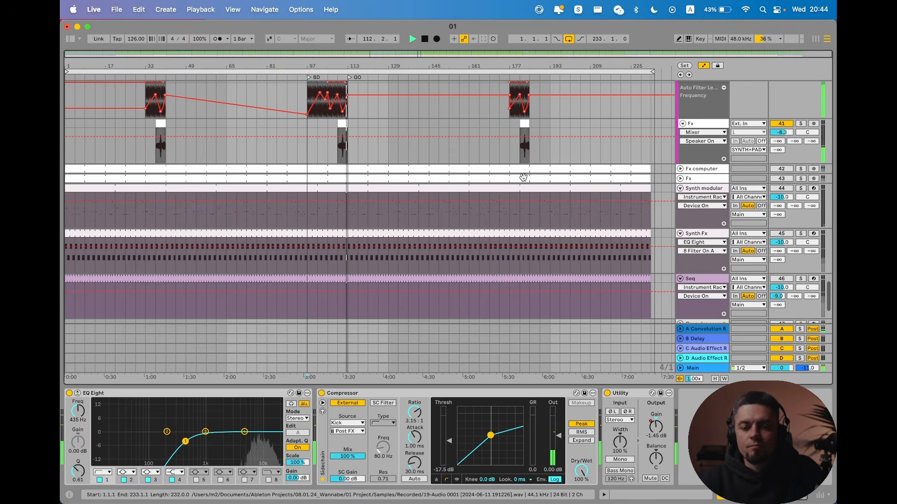
{"action": "scroll", "coordinate": [523, 178], "scroll_direction": "up", "scroll_amount": 10}
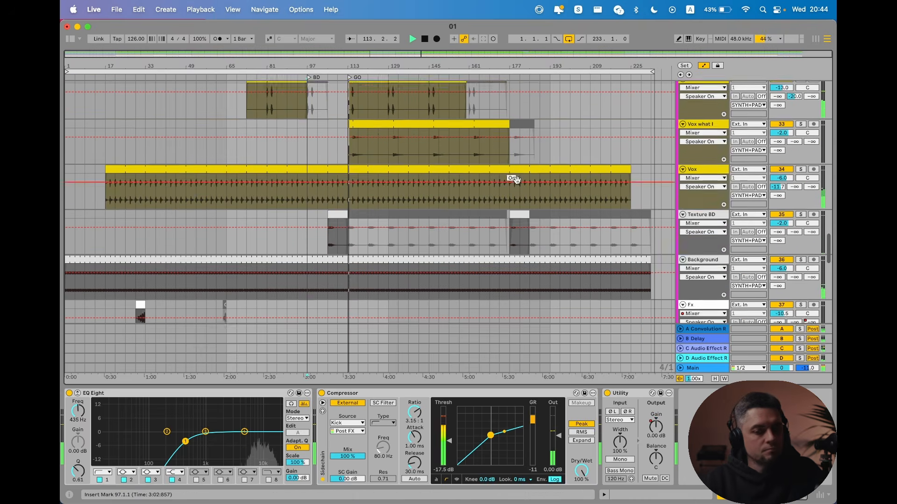
{"action": "scroll", "coordinate": [516, 179], "scroll_direction": "up", "scroll_amount": 2}
{"action": "scroll", "coordinate": [517, 180], "scroll_direction": "up", "scroll_amount": 10}
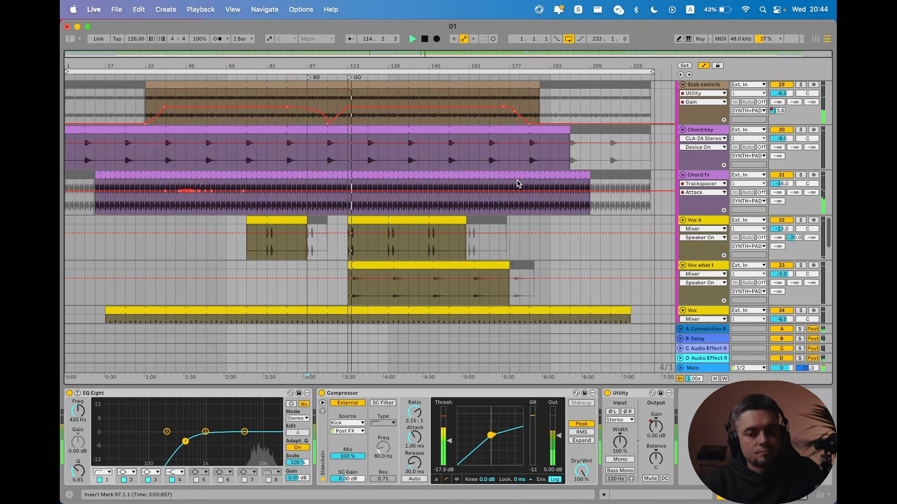
{"action": "scroll", "coordinate": [517, 180], "scroll_direction": "up", "scroll_amount": 4}
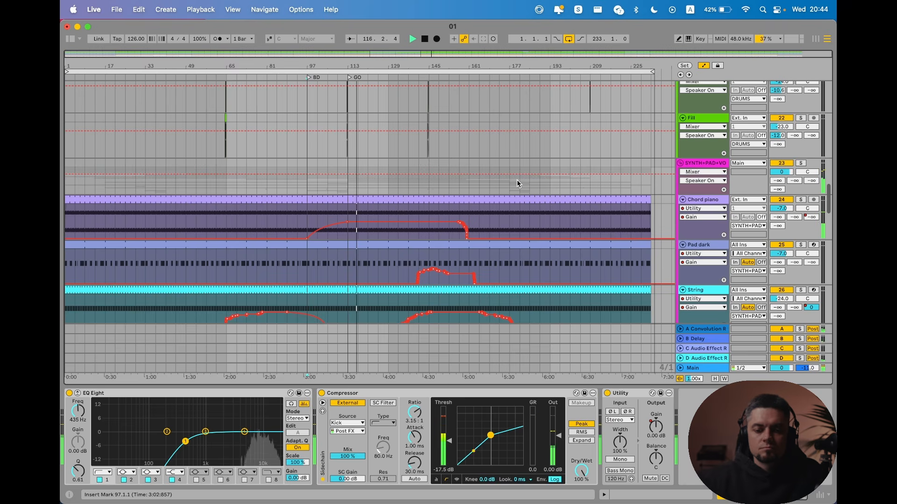
Step: Review the Utility Gain automation from Chord piano to Stab elektrik, the Vox and Background clips, and the Hats and Ride tracks during playback
{"action": "scroll", "coordinate": [517, 183], "scroll_direction": "down", "scroll_amount": 2}
{"action": "scroll", "coordinate": [517, 183], "scroll_direction": "down", "scroll_amount": 1}
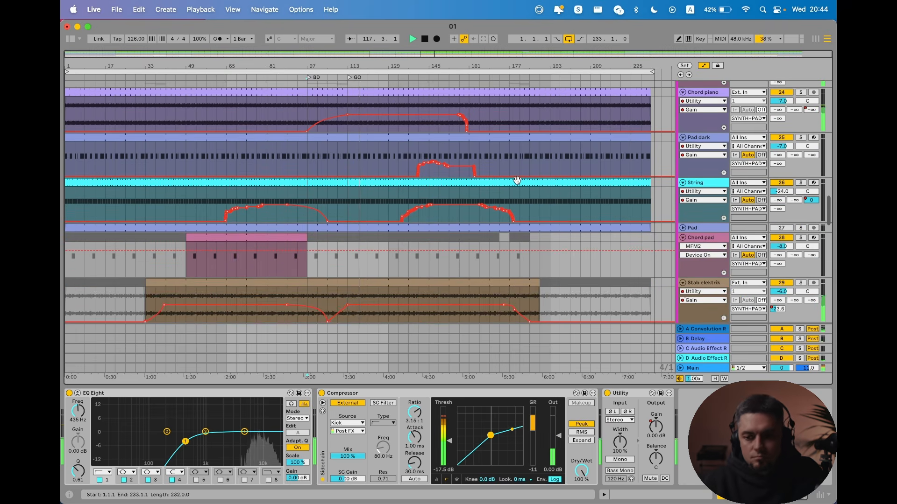
{"action": "scroll", "coordinate": [487, 209], "scroll_direction": "down", "scroll_amount": 5}
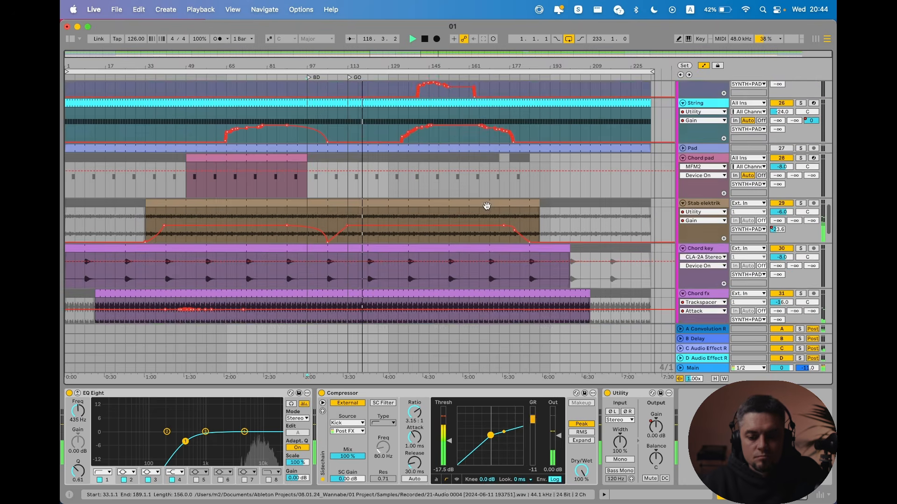
{"action": "scroll", "coordinate": [486, 209], "scroll_direction": "down", "scroll_amount": 4}
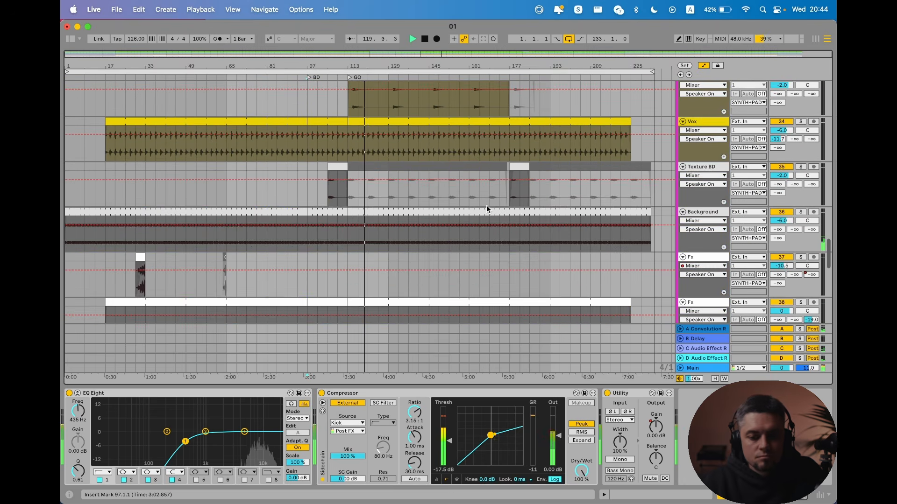
{"action": "scroll", "coordinate": [486, 209], "scroll_direction": "up", "scroll_amount": 8}
{"action": "scroll", "coordinate": [487, 209], "scroll_direction": "up", "scroll_amount": 9}
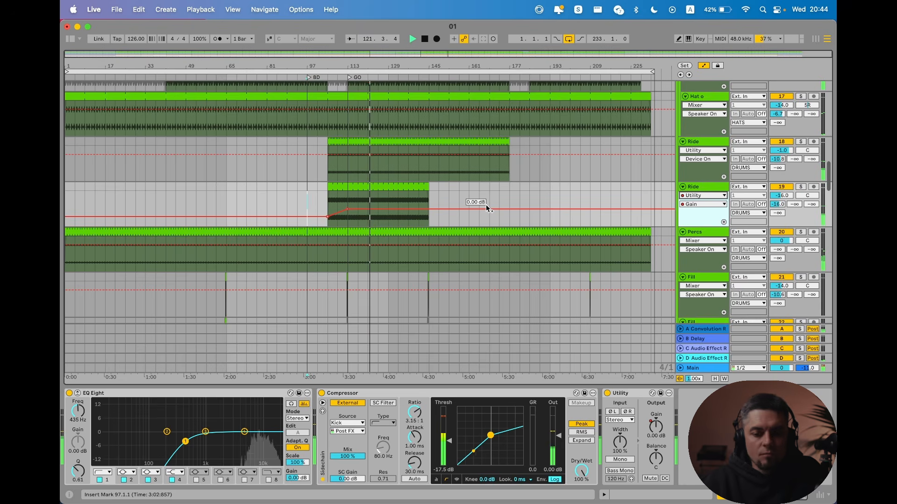
{"action": "scroll", "coordinate": [486, 208], "scroll_direction": "up", "scroll_amount": 1}
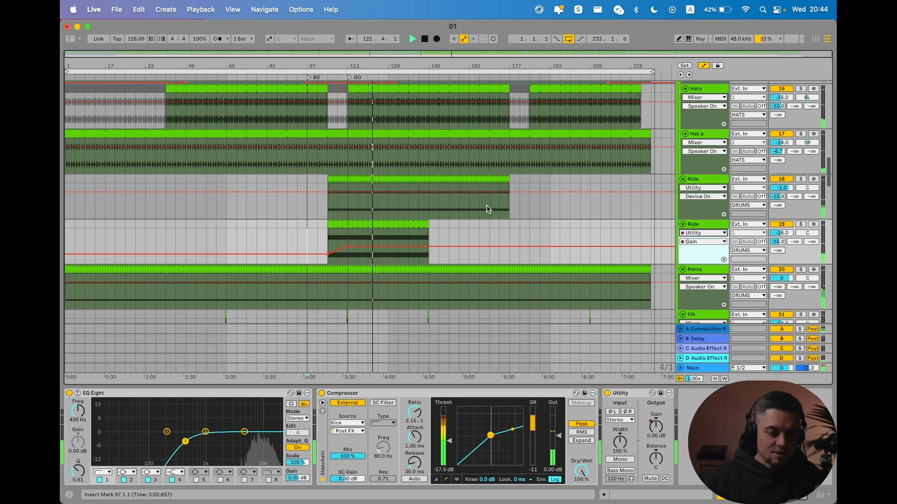